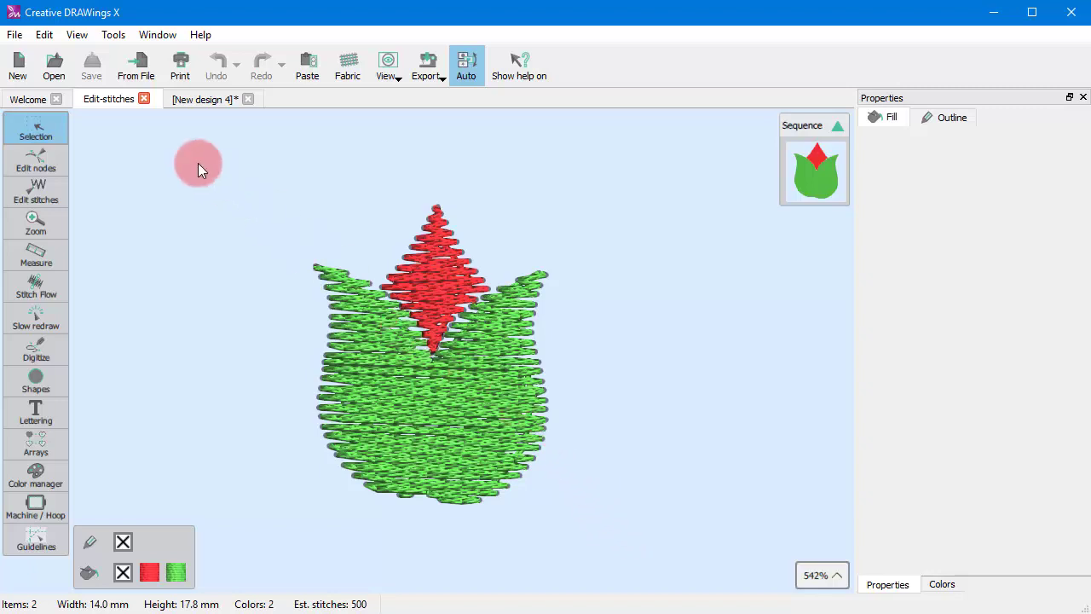
# Step: Import Embroidery.JEF from the Creative DRAWings X Samples folder into the empty New design 4
pyautogui.click(205, 100)
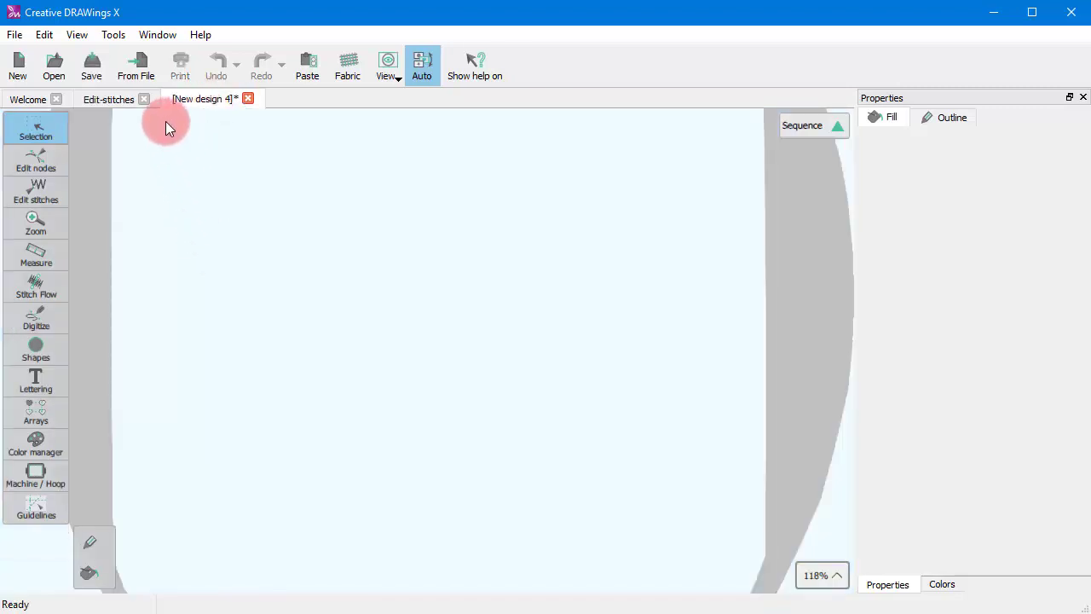
pyautogui.click(142, 81)
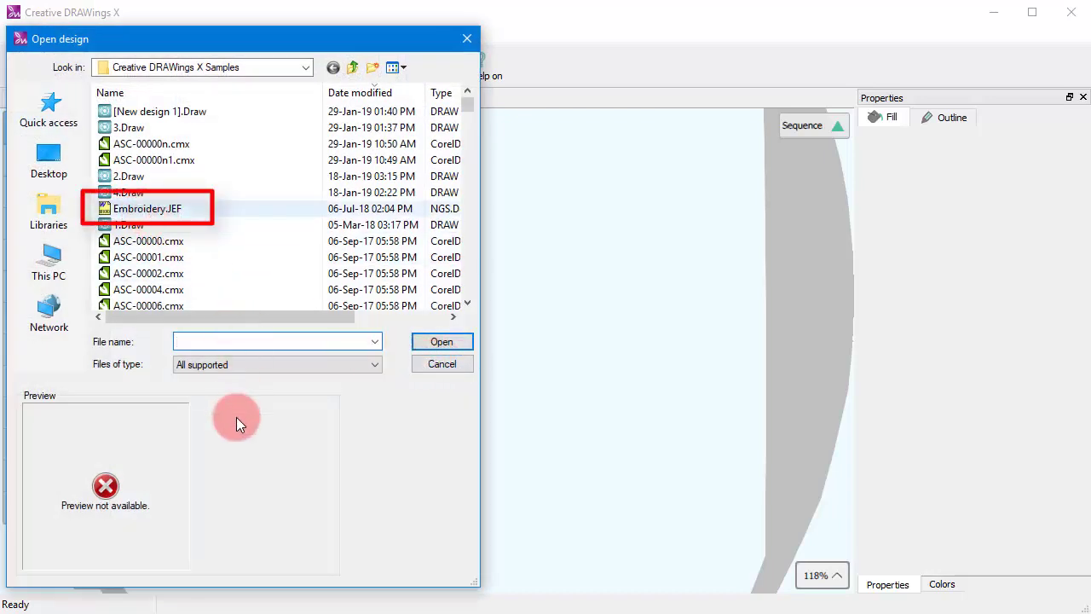
pyautogui.click(150, 209)
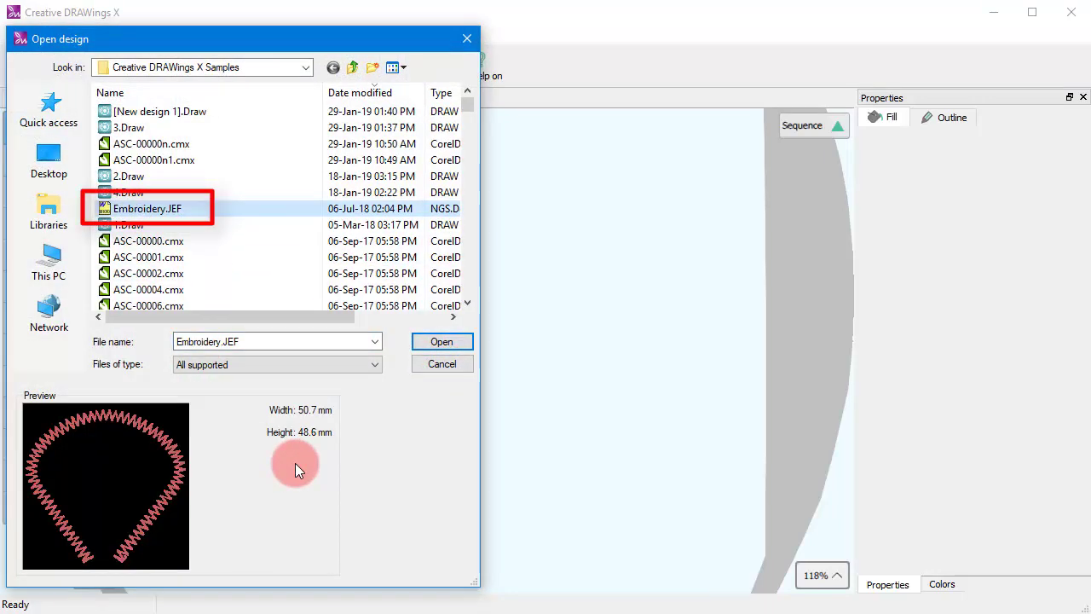
pyautogui.click(438, 341)
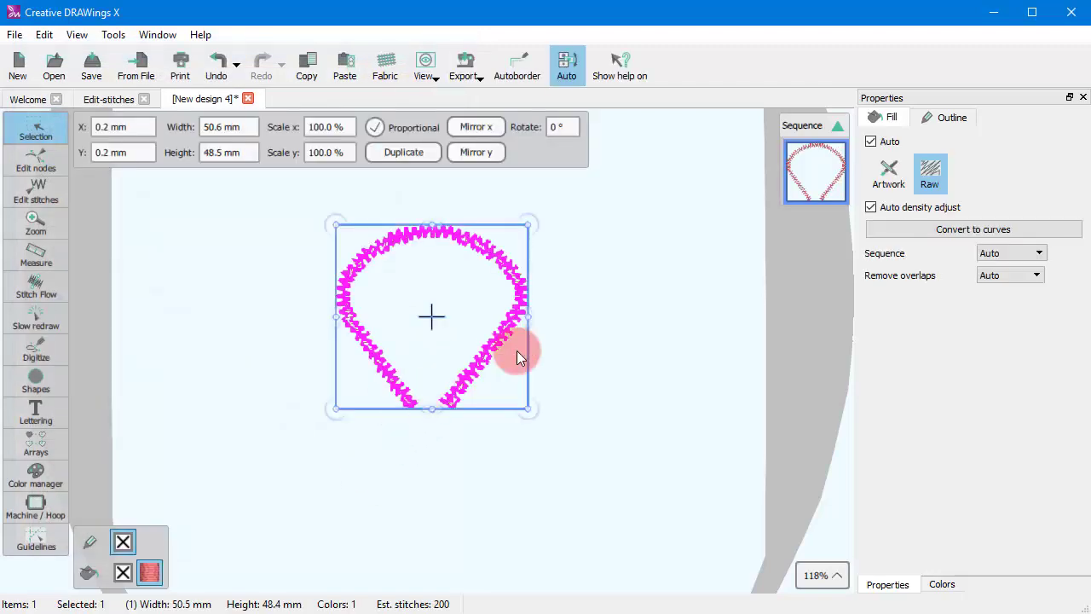
pyautogui.click(586, 333)
# Step: Edit the stitches at the crest of the zigzag arch: pull two outer peak points upward and lower the three inner points between them
pyautogui.scroll(5, 471, 219)
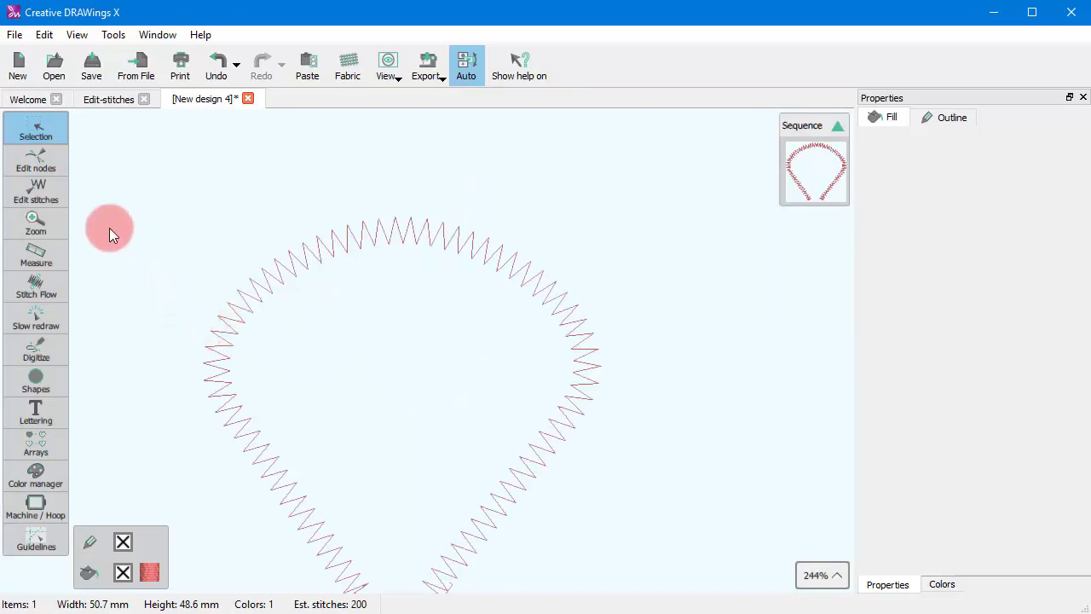
pyautogui.click(44, 187)
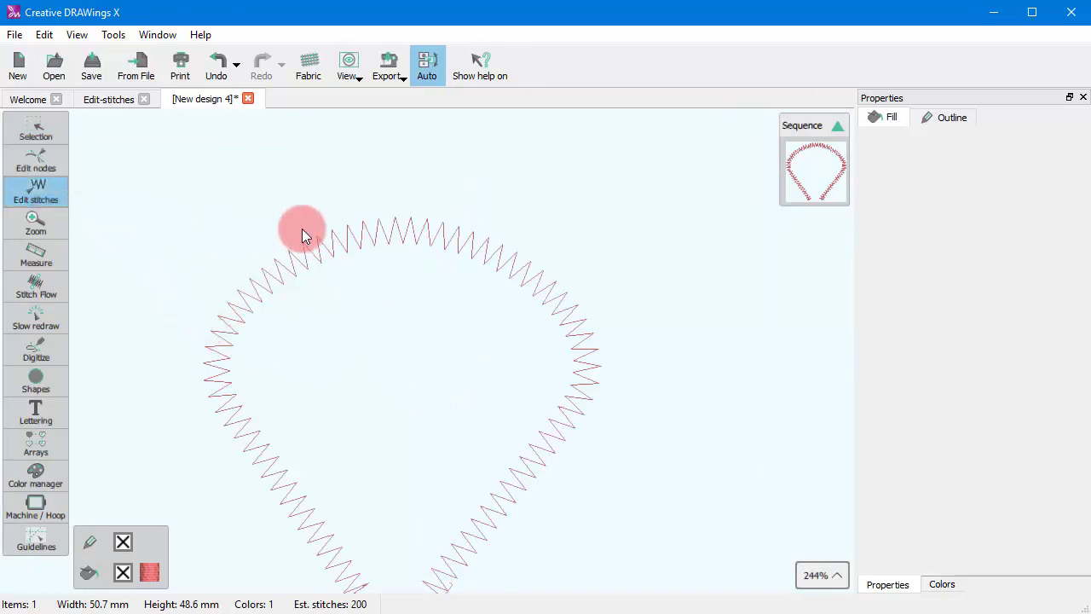
pyautogui.click(364, 229)
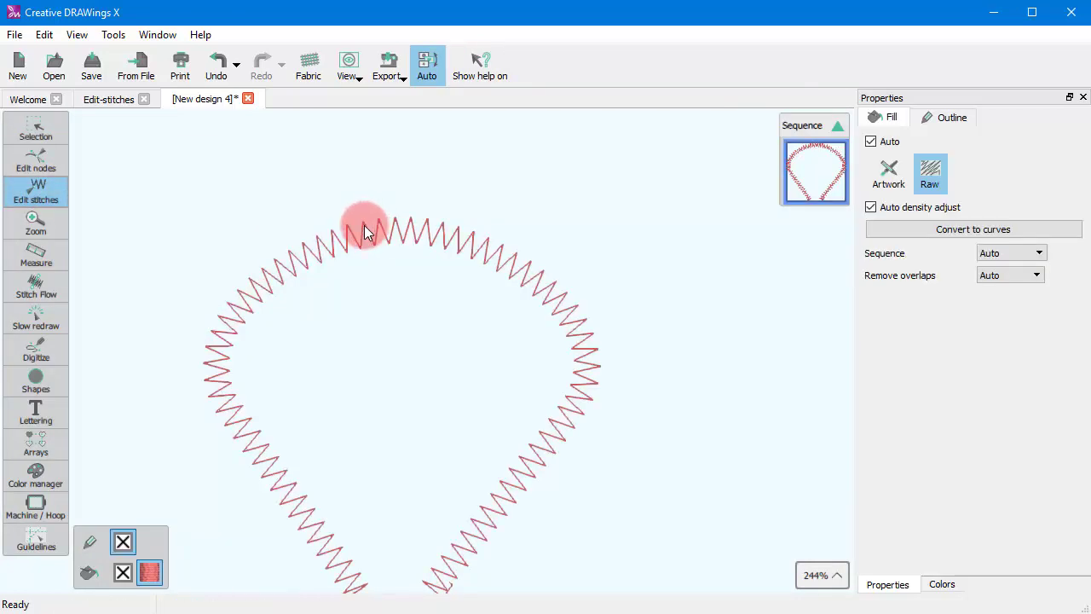
pyautogui.scroll(6, 367, 223)
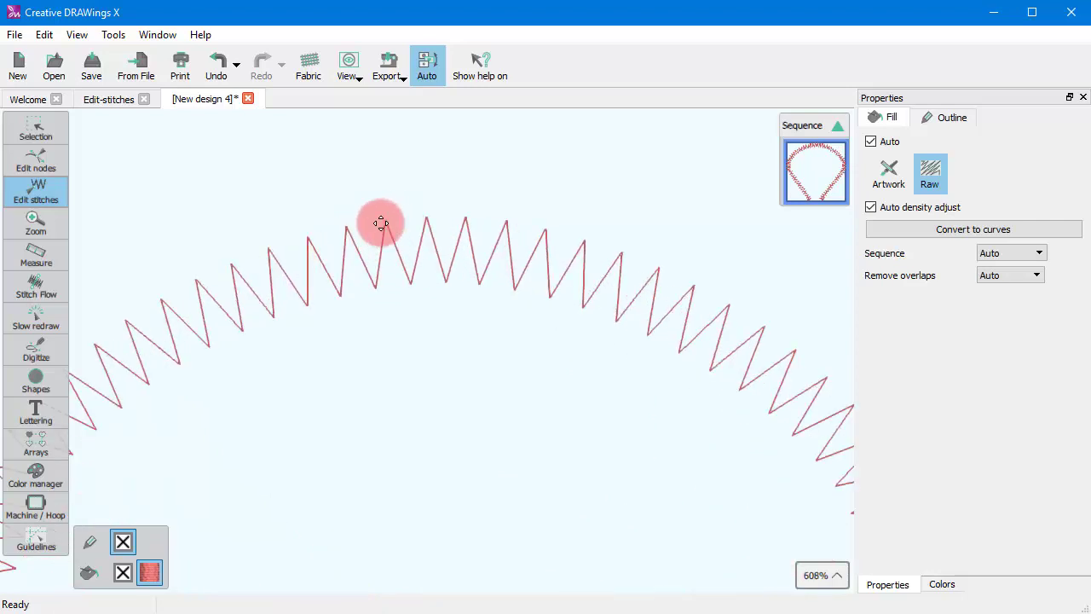
pyautogui.click(386, 225)
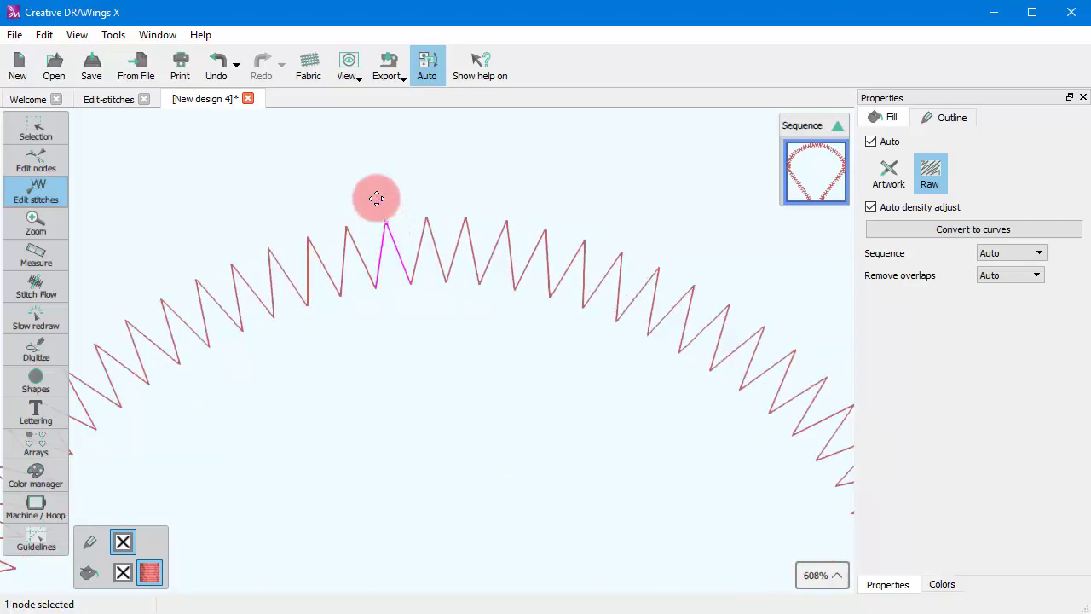
pyautogui.moveTo(377, 198); pyautogui.dragTo(375, 178)
pyautogui.moveTo(507, 224); pyautogui.dragTo(523, 179)
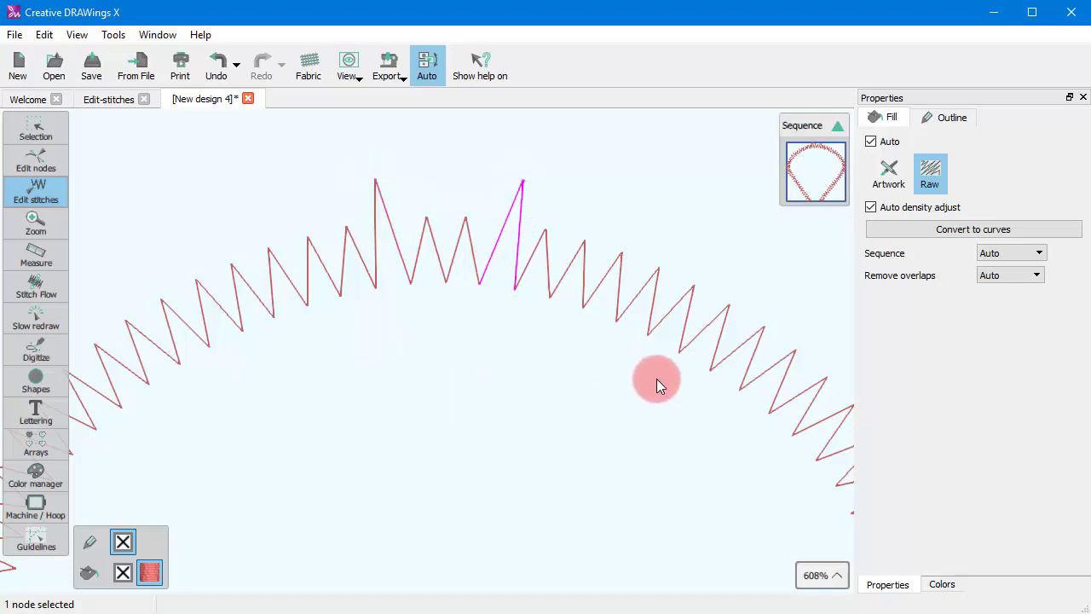
pyautogui.moveTo(483, 301); pyautogui.dragTo(465, 343)
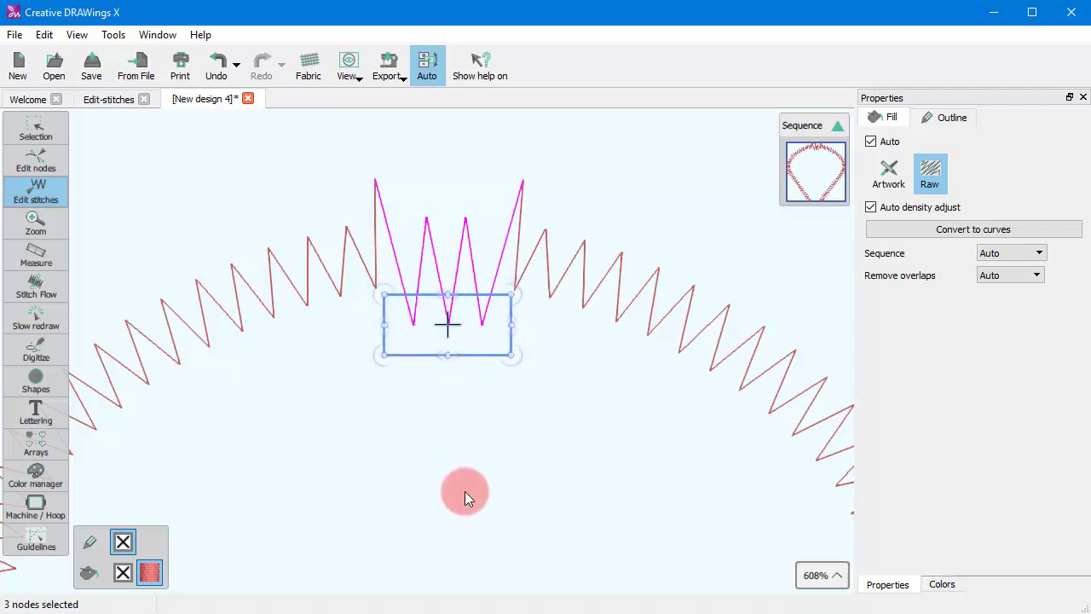
pyautogui.click(432, 460)
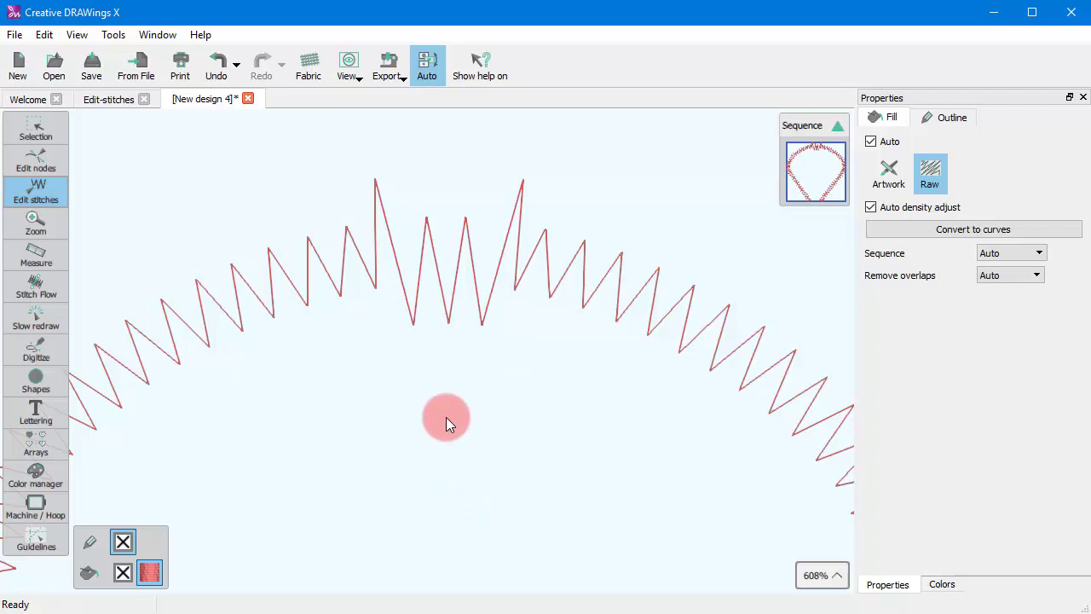
# Step: Switch to the Edit-stitches design, select the red diamond of the tulip and activate Edit stitches
pyautogui.click(114, 100)
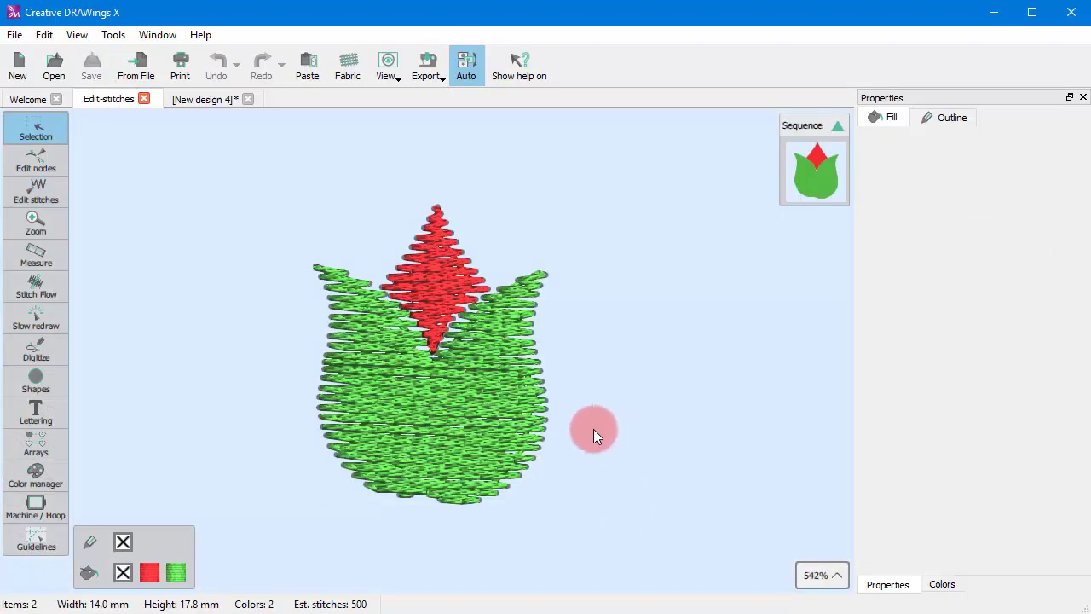
pyautogui.click(433, 300)
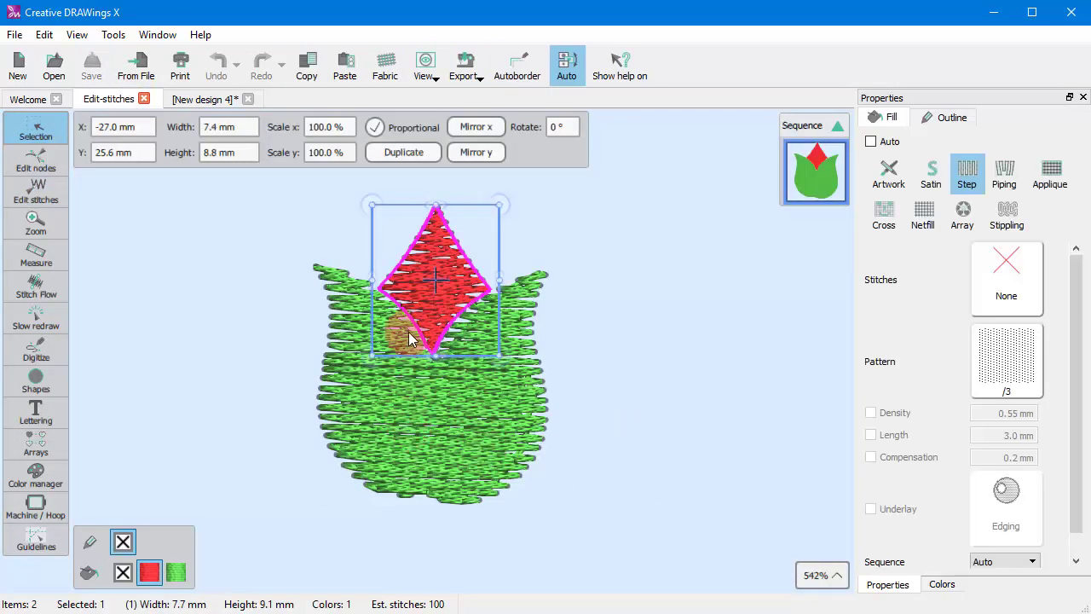
pyautogui.click(38, 195)
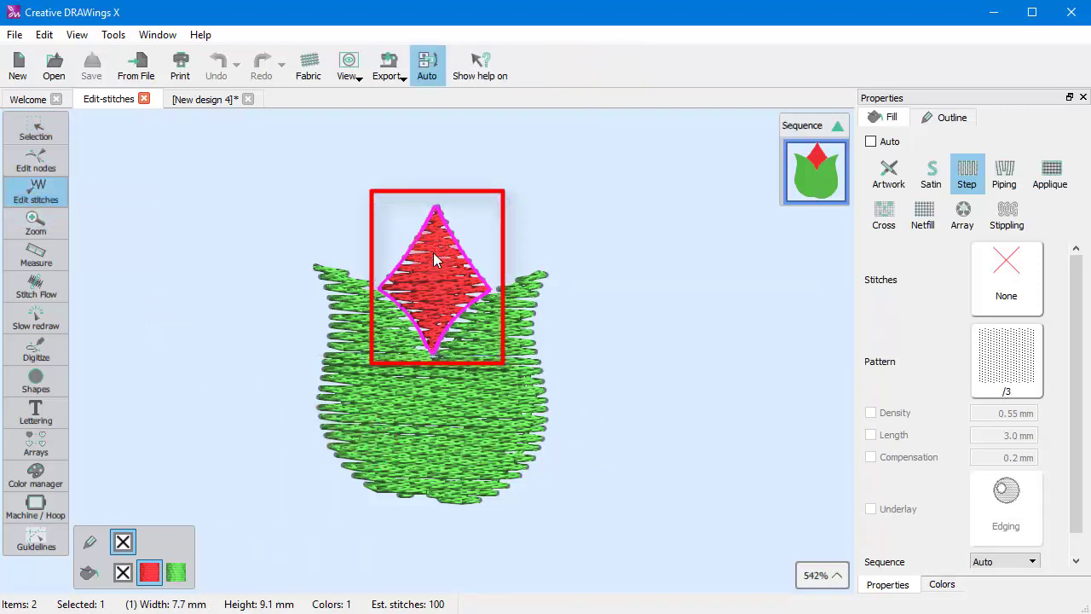
# Step: Examine the red diamond and the surrounding green tulip stitches up close
pyautogui.scroll(4, 443, 284)
pyautogui.scroll(2, 413, 311)
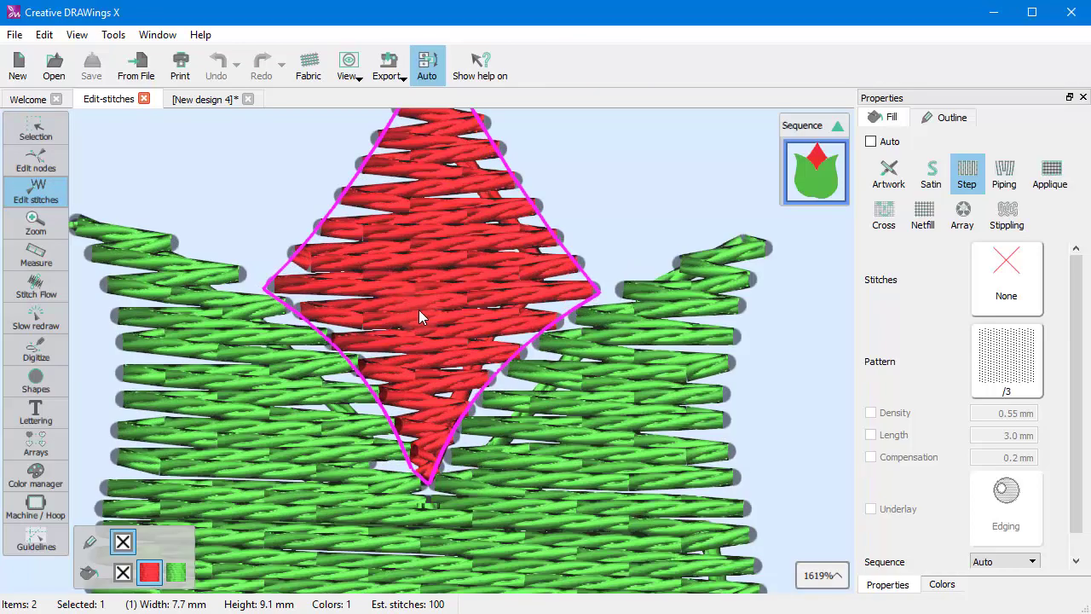
pyautogui.scroll(-3, 387, 345)
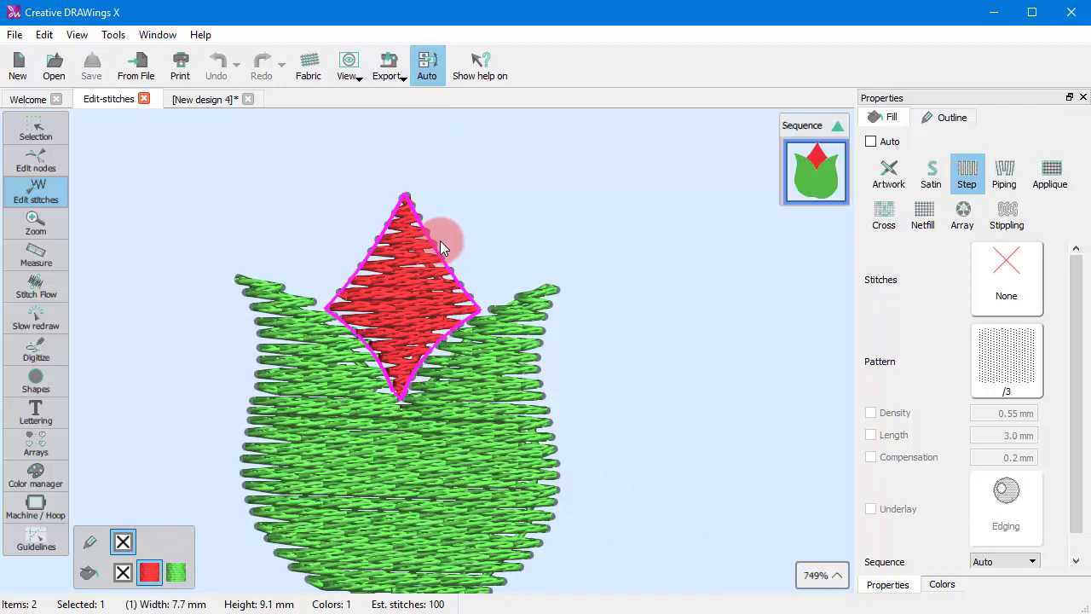
pyautogui.click(478, 237)
pyautogui.click(403, 266)
pyautogui.scroll(-2, 289, 266)
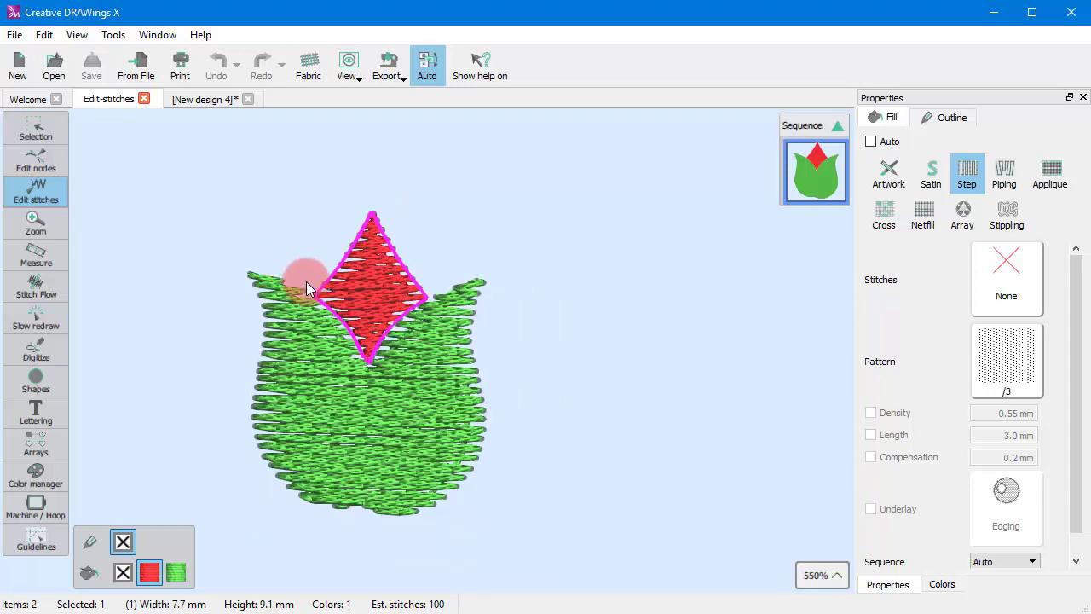
pyautogui.scroll(2, 354, 385)
pyautogui.press('Down')
pyautogui.scroll(-2, 357, 390)
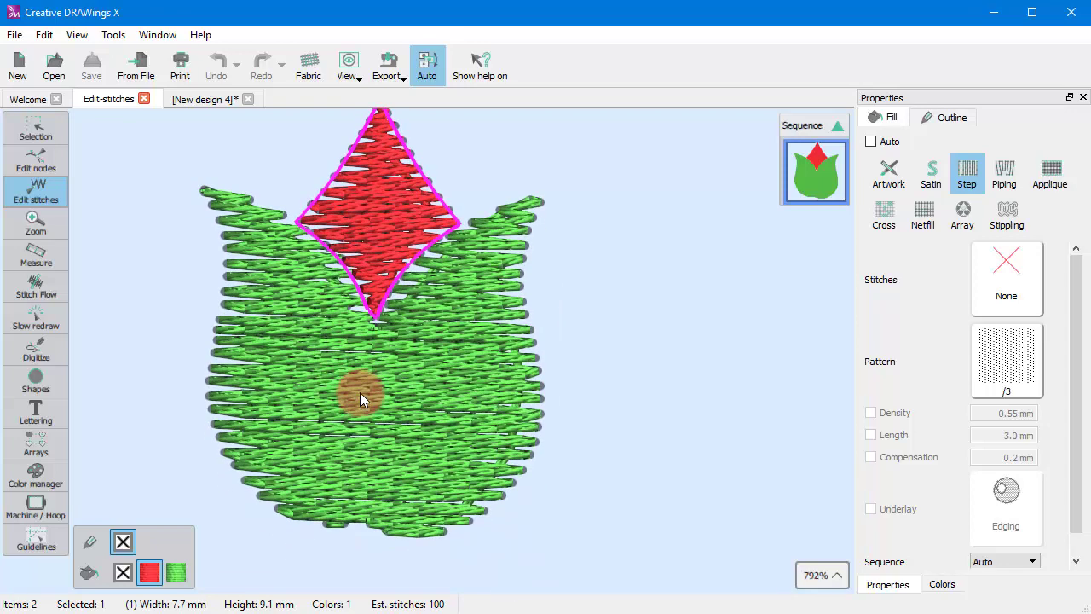
pyautogui.scroll(3, 360, 392)
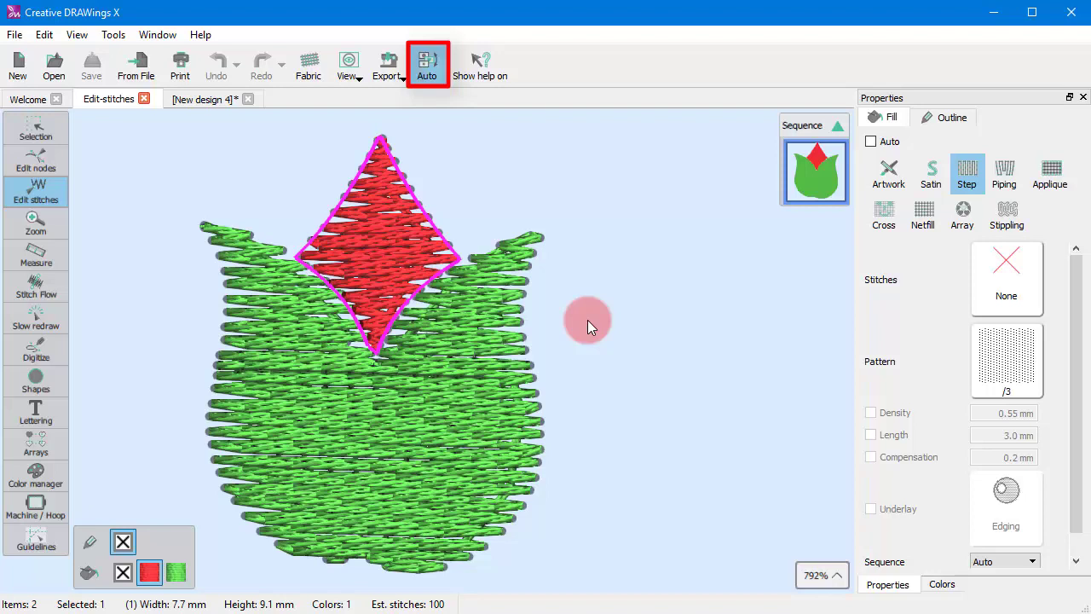
# Step: Change the sequence mode from Auto to Manual and open the red diamond's stitches for editing
pyautogui.click(428, 69)
pyautogui.click(644, 330)
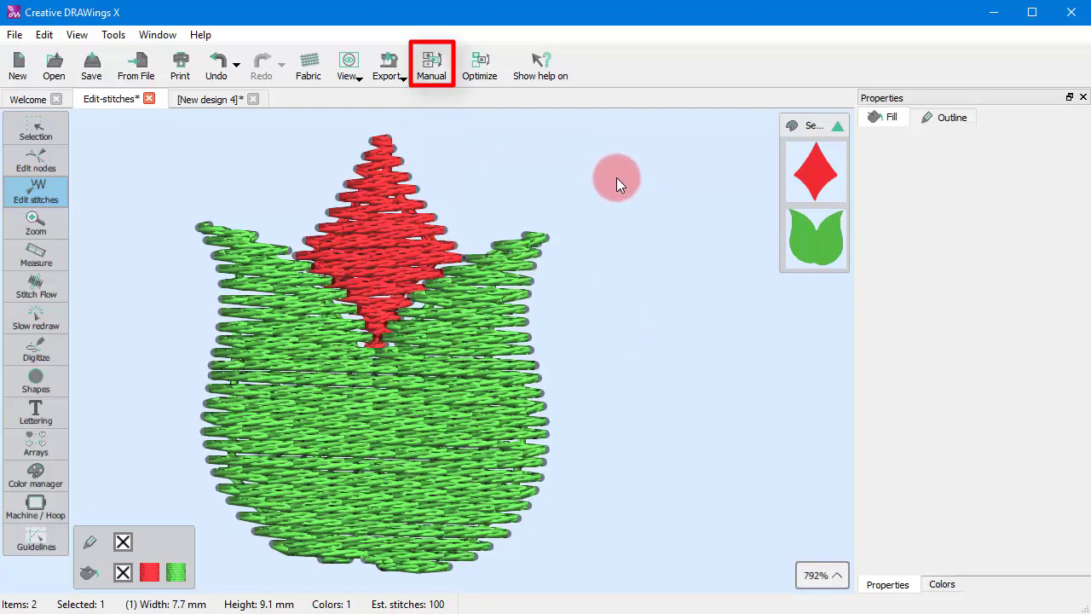
pyautogui.click(407, 198)
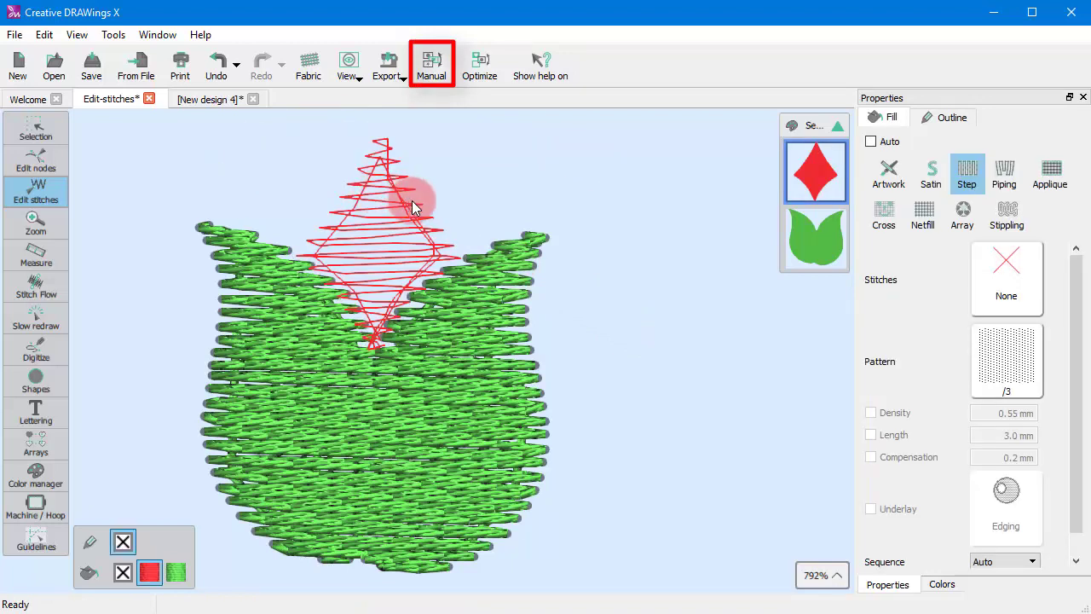
# Step: Select a single stitch point on the red diamond's upper edge and show all of its stitch nodes
pyautogui.click(438, 206)
pyautogui.click(378, 202)
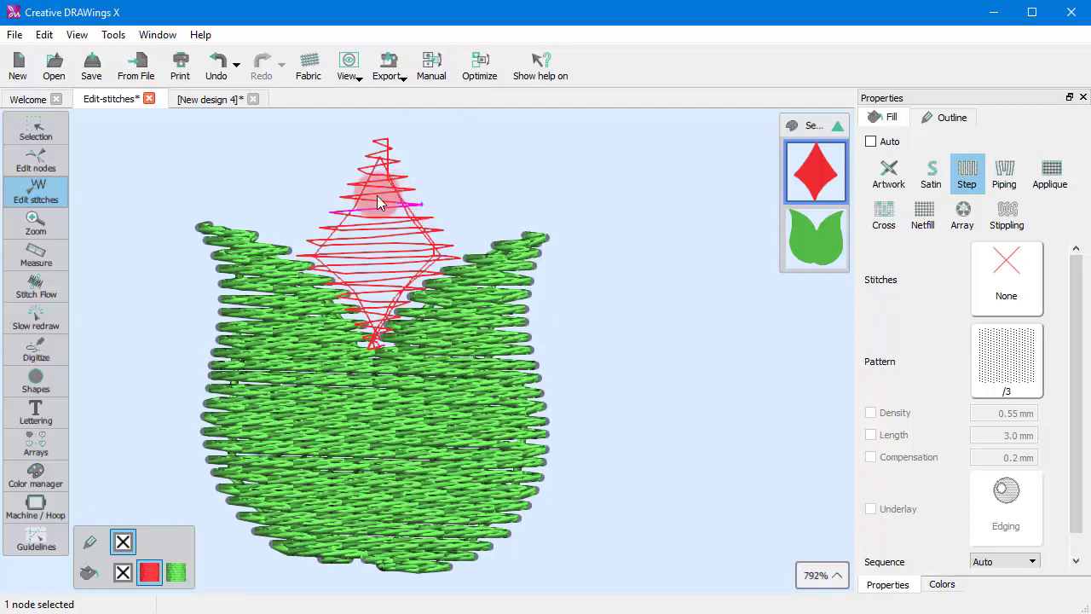
pyautogui.moveTo(378, 202); pyautogui.dragTo(341, 195)
pyautogui.rightClick(360, 199)
pyautogui.click(396, 328)
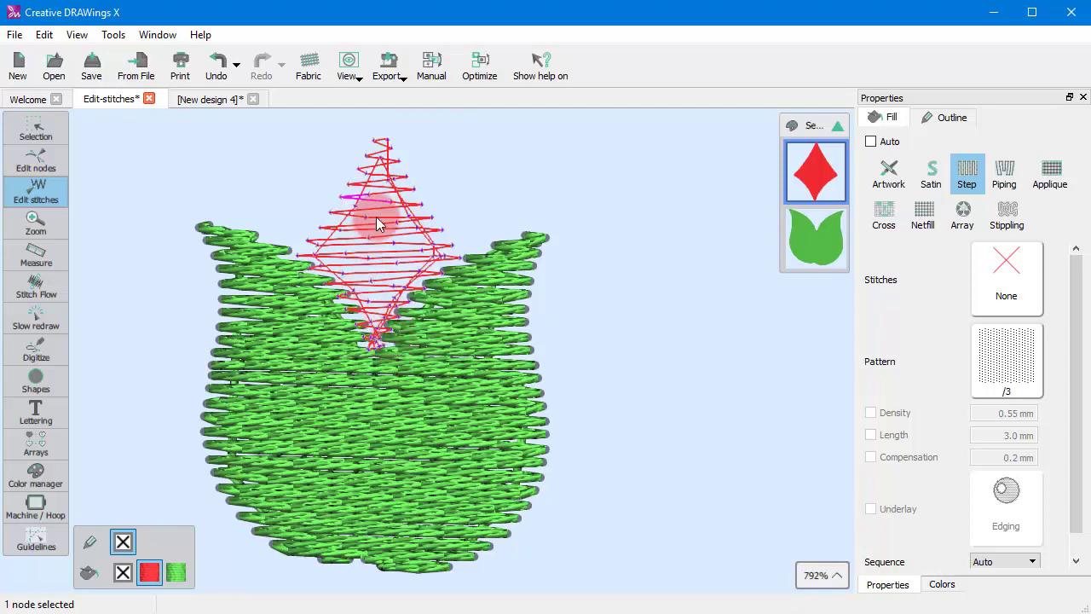
# Step: Move one stitch node on the right edge near the diamond's tip slightly outward
pyautogui.scroll(3, 376, 224)
pyautogui.scroll(-4, 361, 224)
pyautogui.scroll(4, 369, 273)
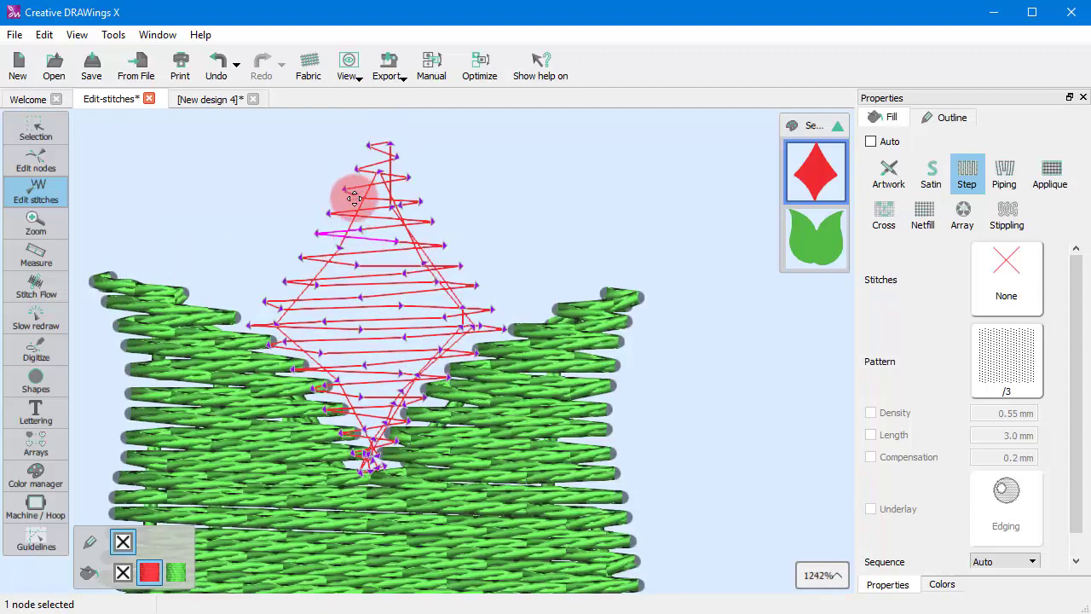
pyautogui.scroll(-3, 385, 307)
pyautogui.scroll(4, 392, 221)
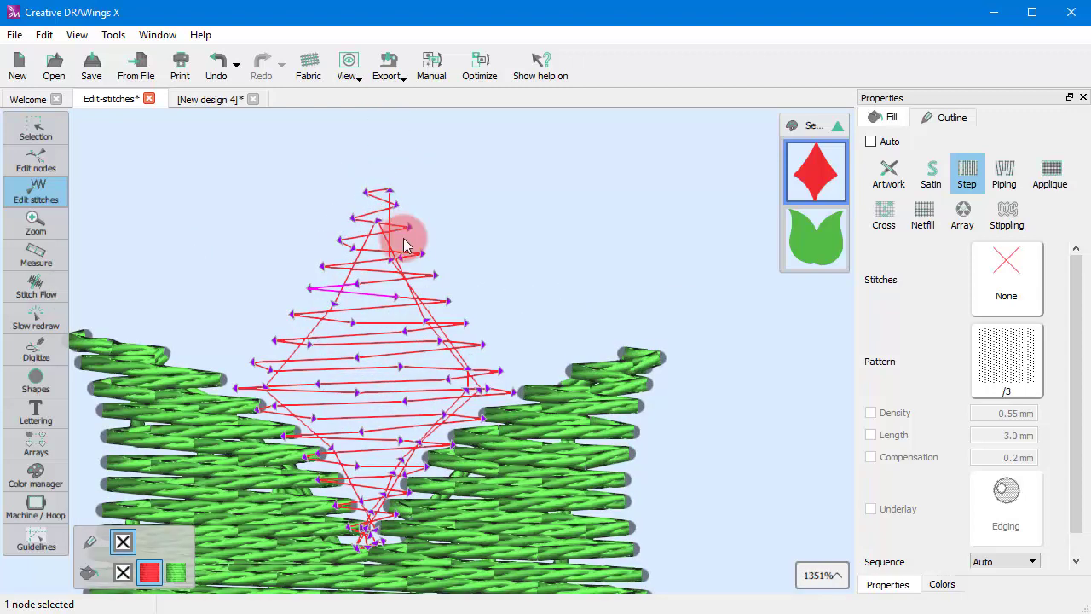
pyautogui.moveTo(409, 227); pyautogui.dragTo(417, 228)
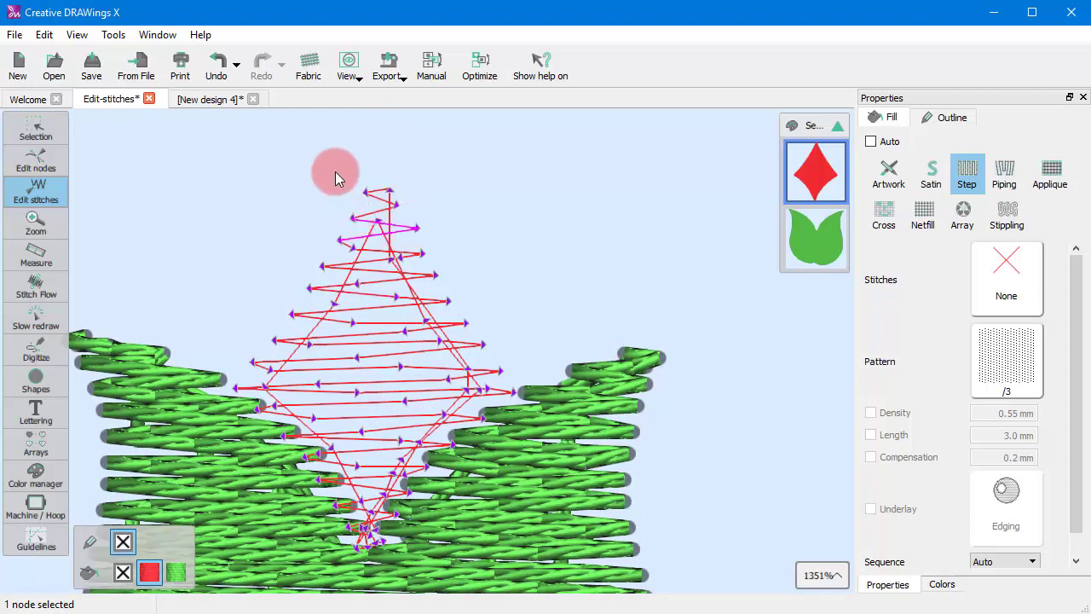
# Step: Select the group of stitch nodes at the diamond's tip, stretch them wider horizontally and deselect them
pyautogui.moveTo(335, 171); pyautogui.dragTo(438, 262)
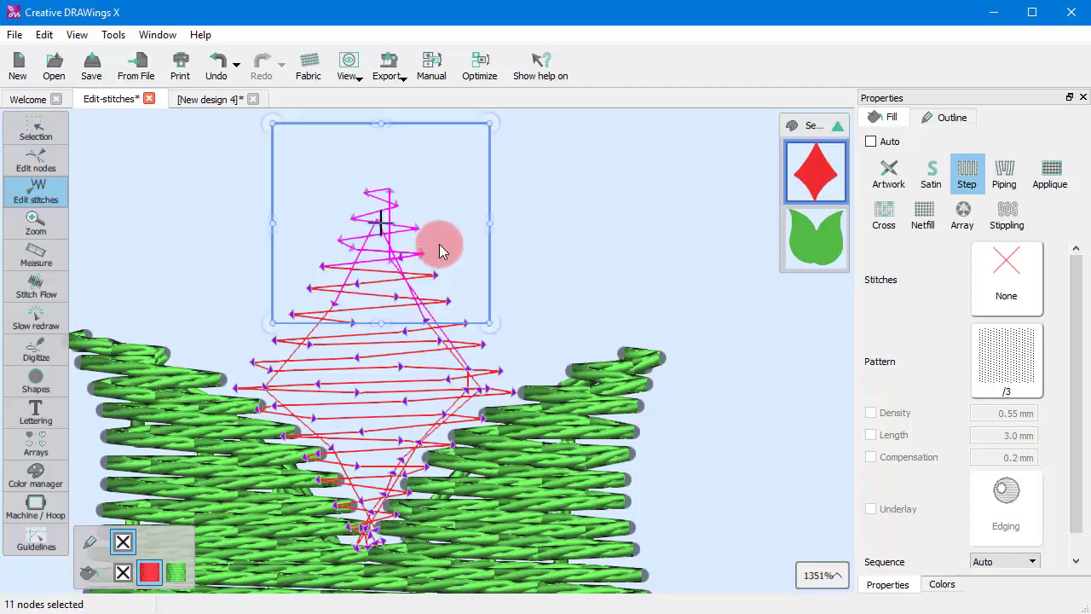
pyautogui.moveTo(486, 219); pyautogui.dragTo(521, 227)
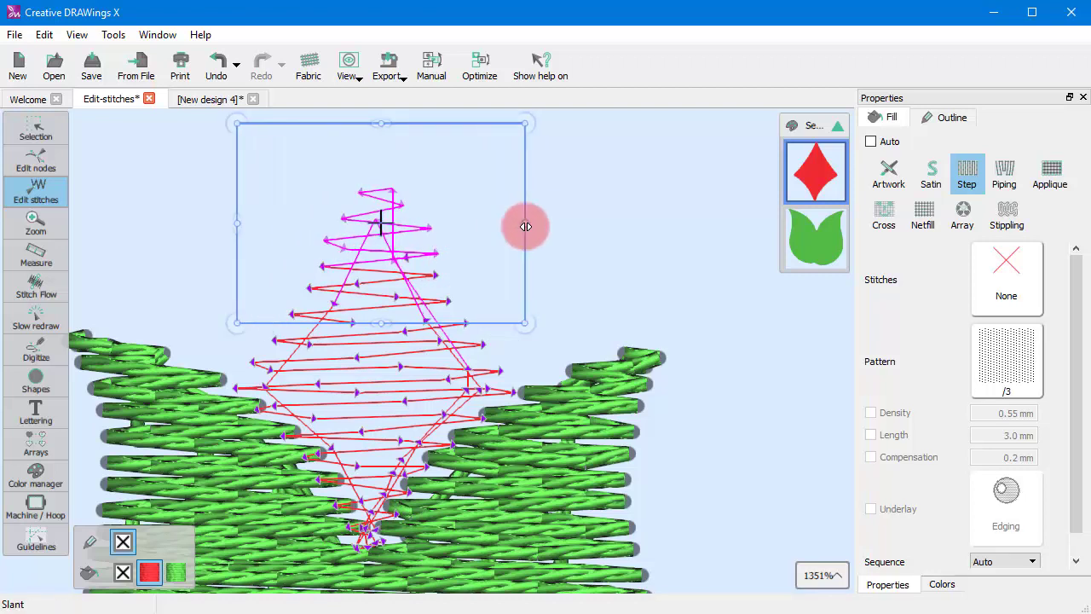
pyautogui.click(607, 270)
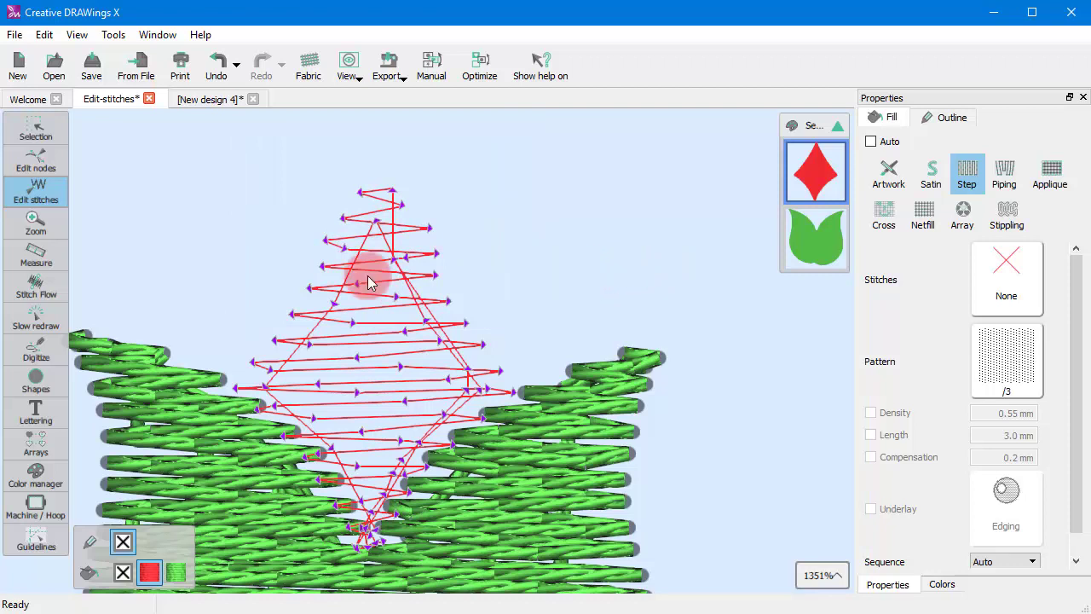
# Step: Select all stitch nodes of the red diamond and clear the selection with Select none
pyautogui.click(326, 241)
pyautogui.rightClick(326, 240)
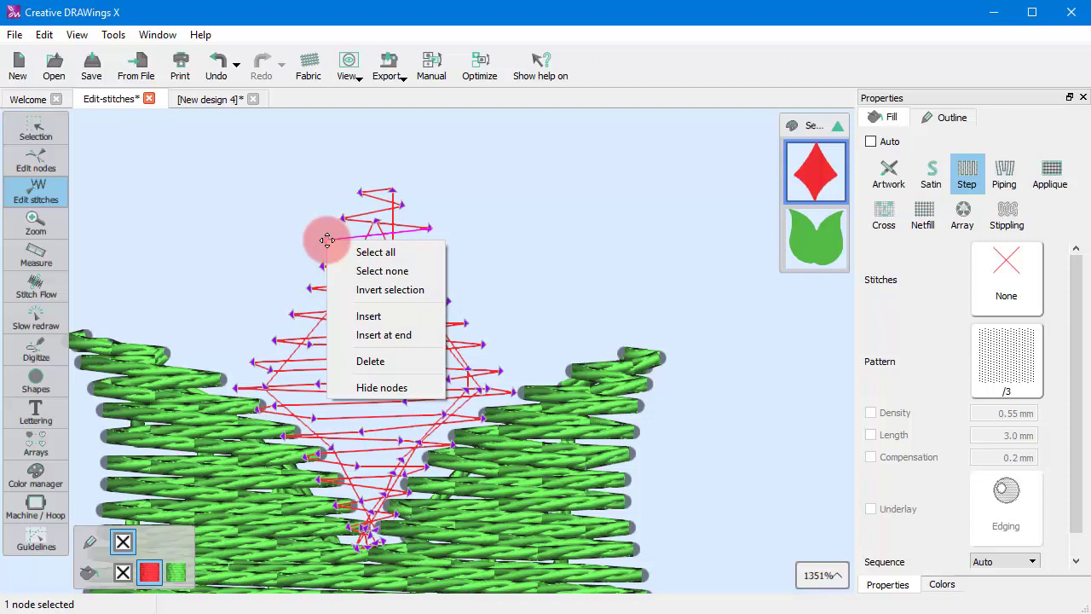
pyautogui.click(366, 252)
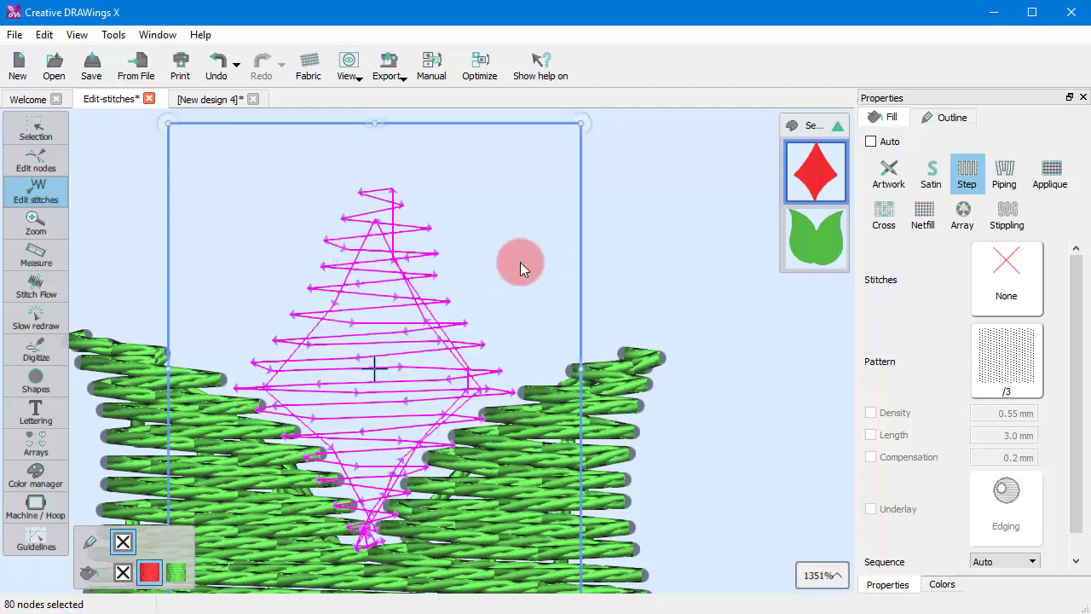
pyautogui.click(303, 243)
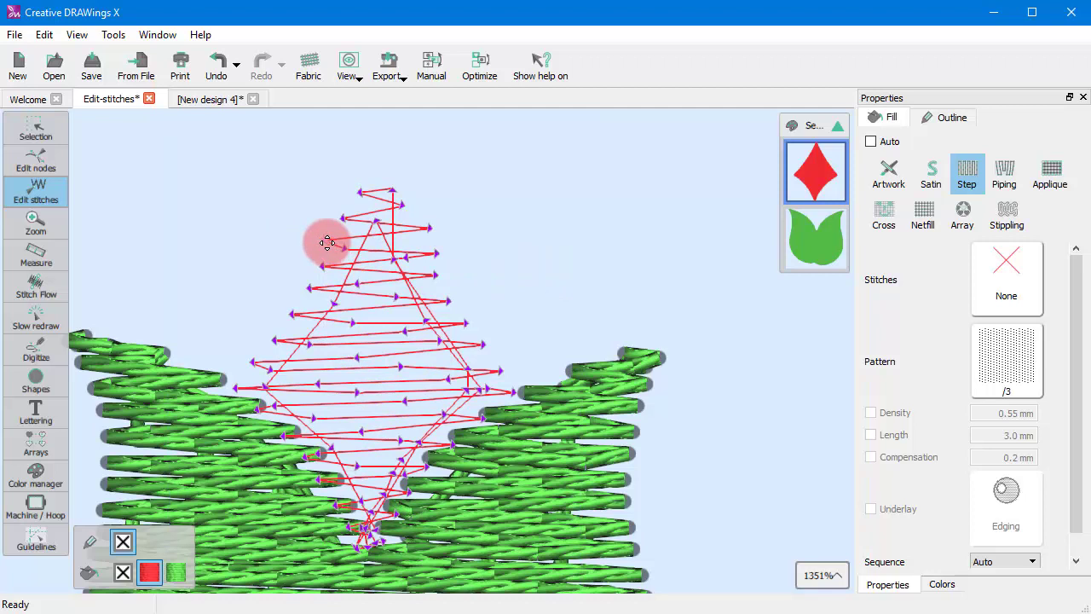
pyautogui.rightClick(328, 243)
pyautogui.click(385, 272)
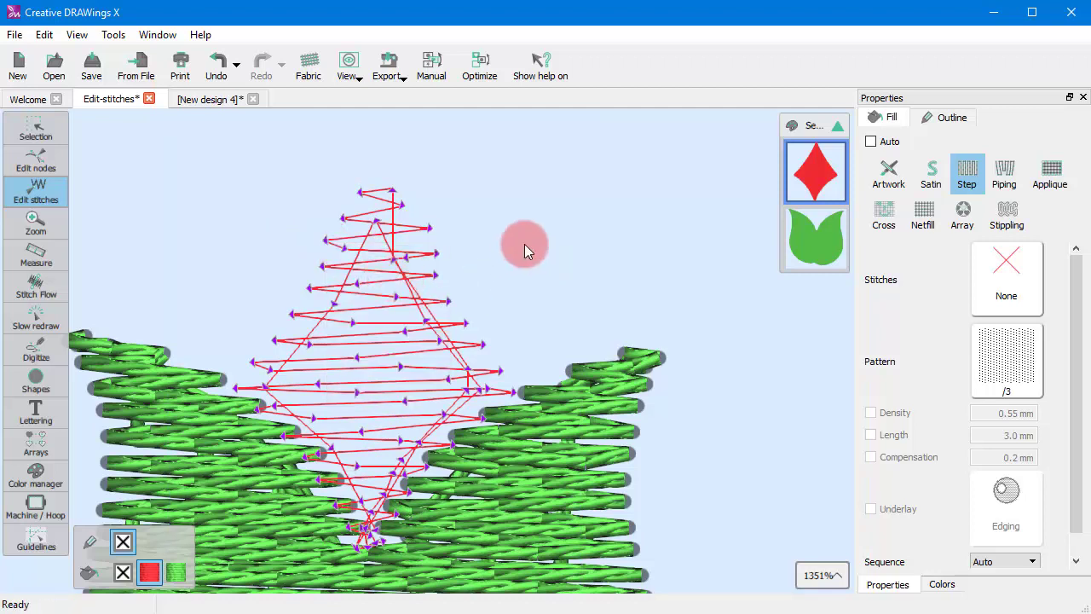
# Step: Select the stitch nodes in the diamond's upper part, invert the selection and deselect everything
pyautogui.moveTo(299, 220); pyautogui.dragTo(476, 298)
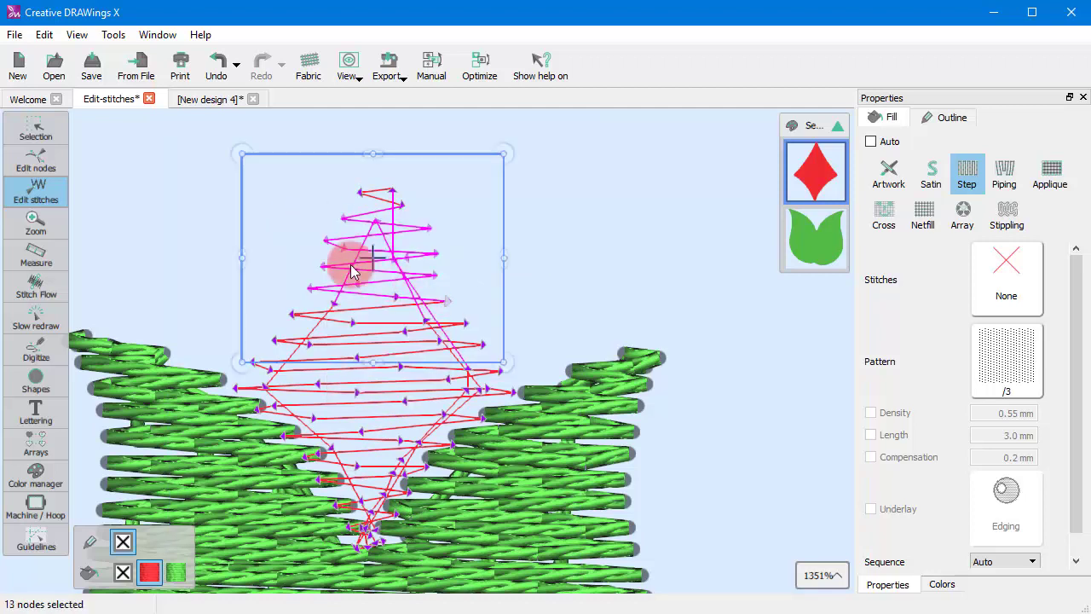
pyautogui.rightClick(323, 239)
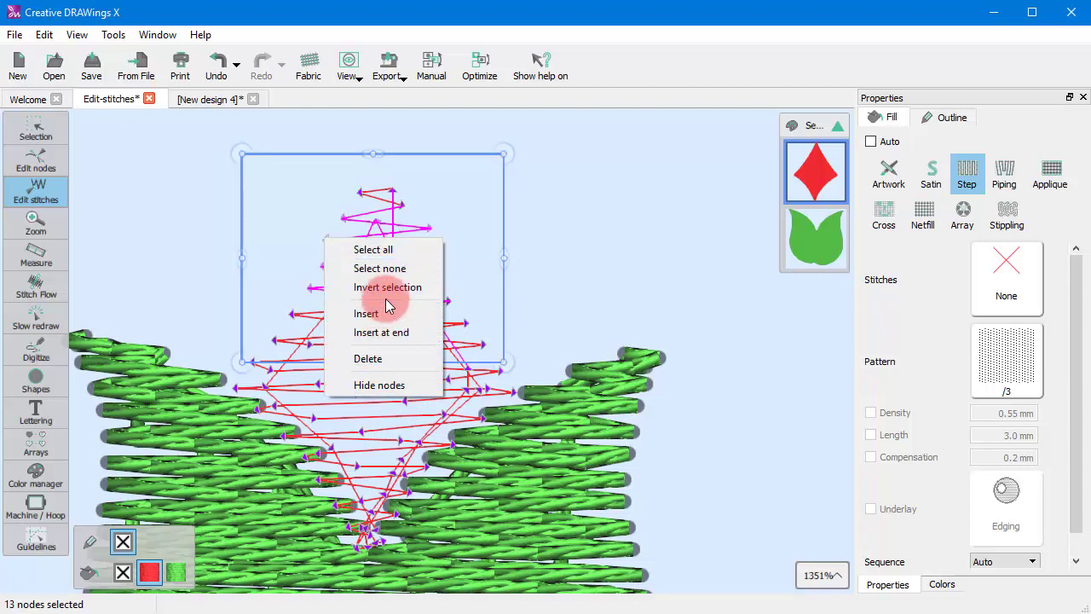
pyautogui.click(378, 285)
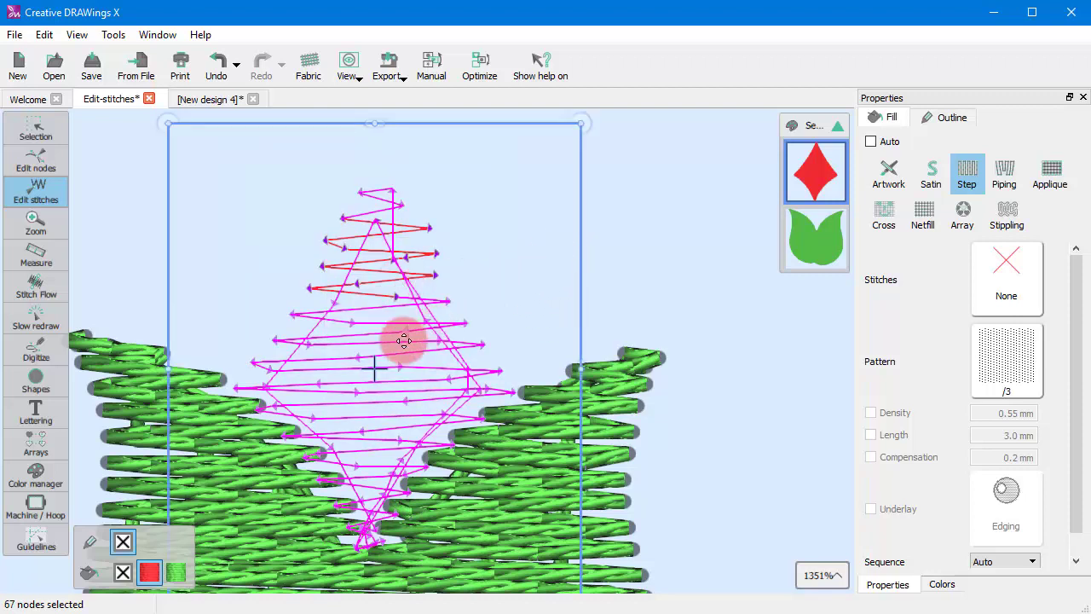
pyautogui.click(292, 261)
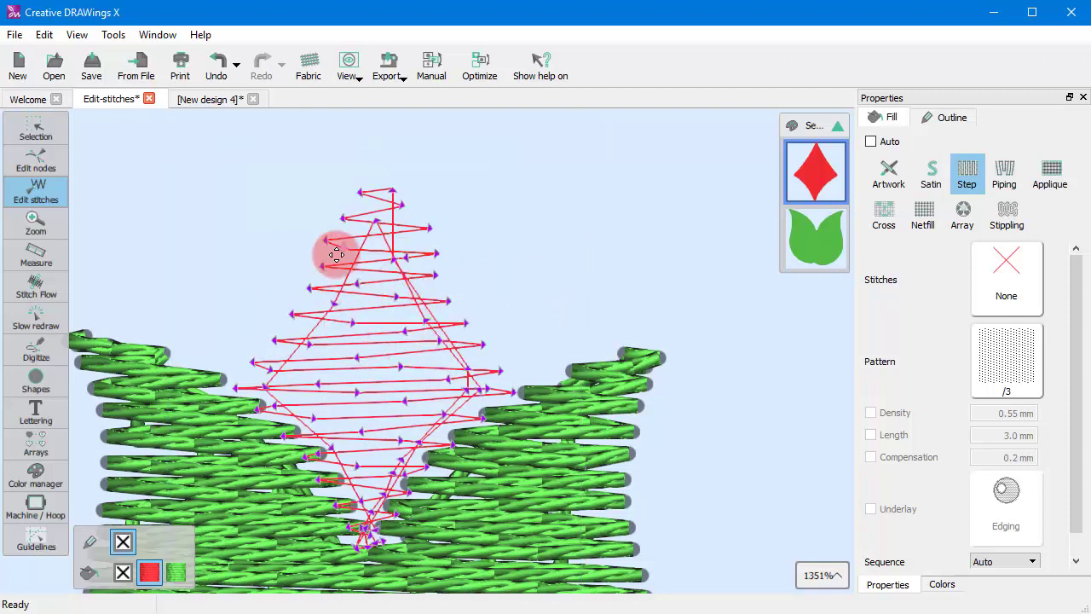
# Step: Insert a zigzag series of new stitch points above the diamond's tip, starting from the node on its upper-left edge
pyautogui.click(329, 242)
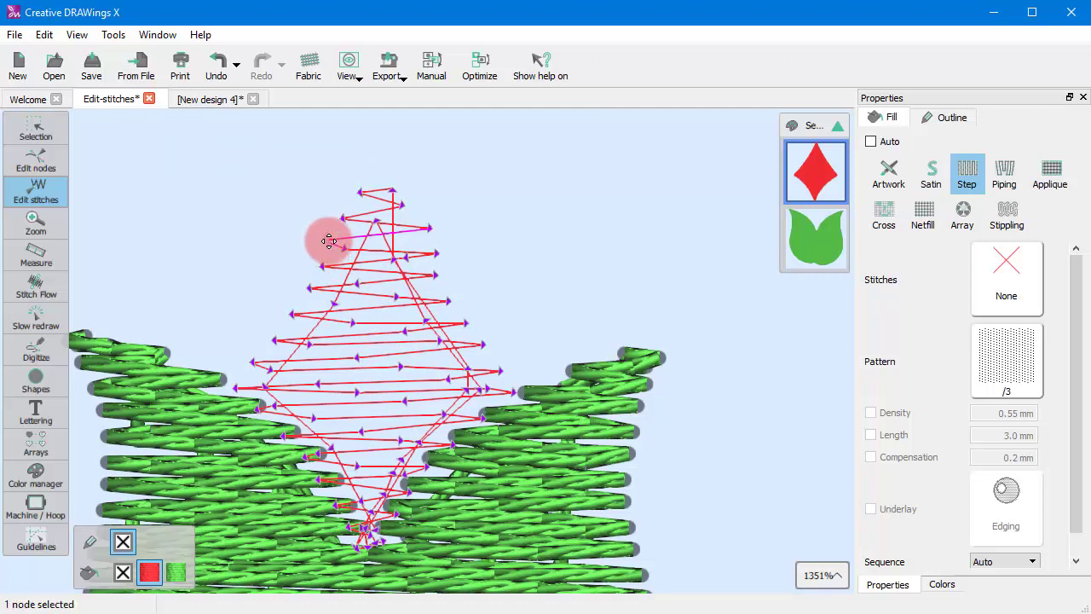
pyautogui.rightClick(328, 242)
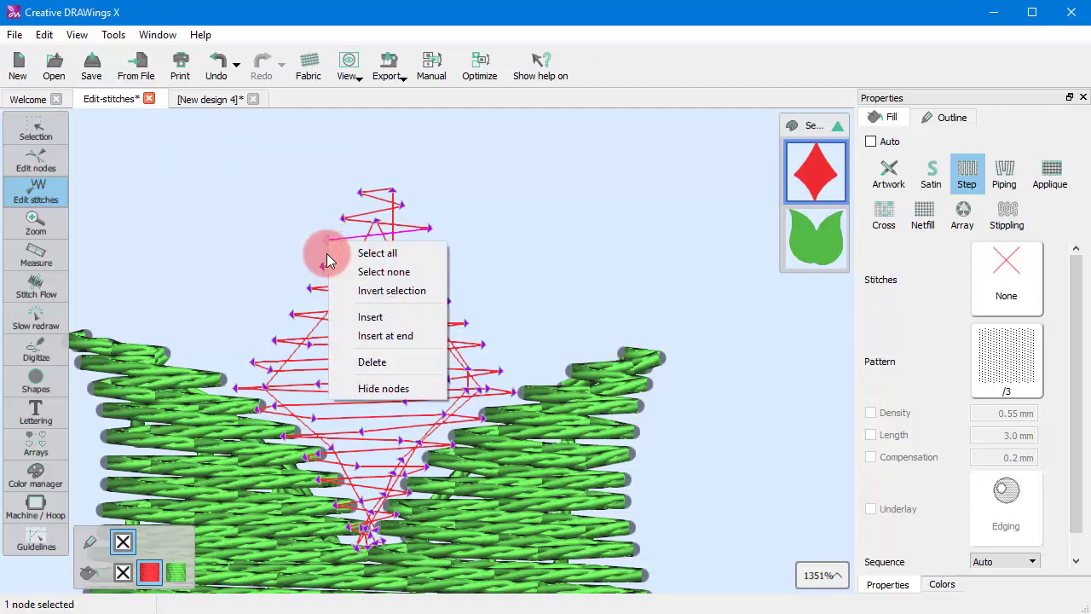
pyautogui.click(361, 317)
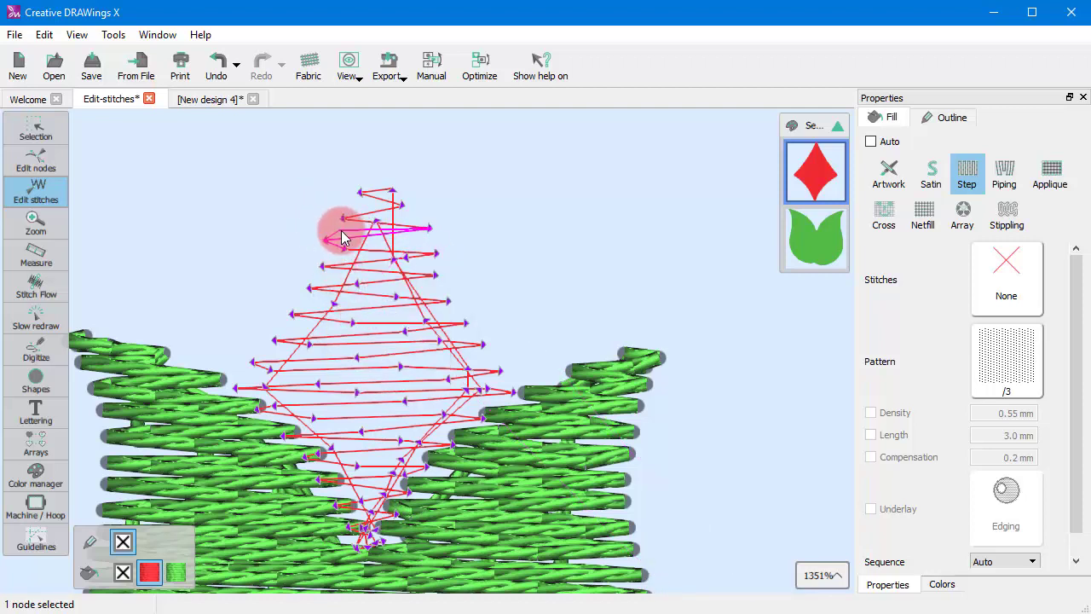
pyautogui.click(375, 231)
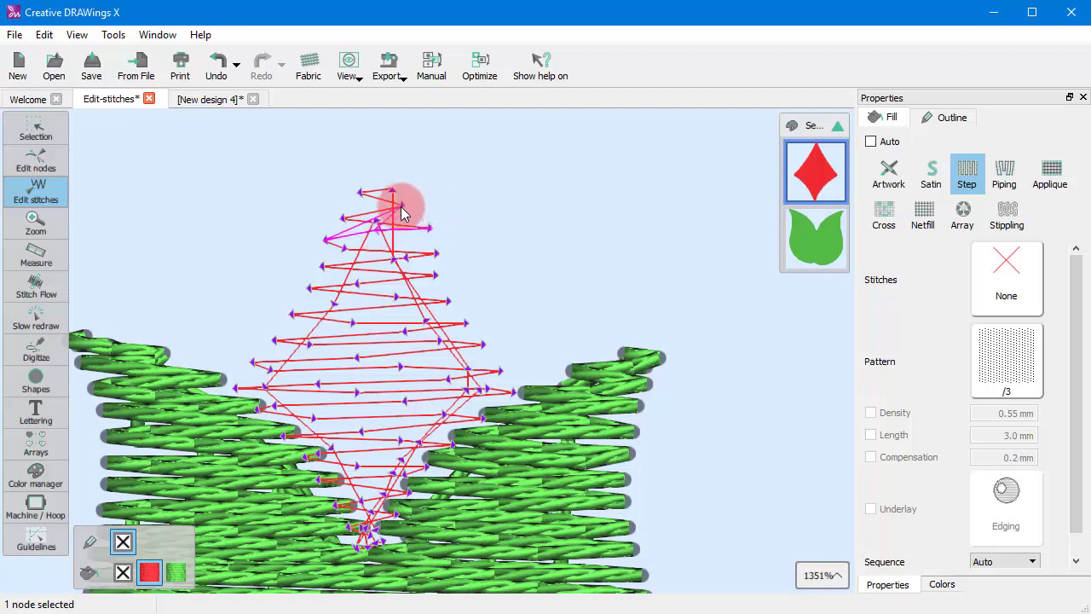
pyautogui.click(325, 206)
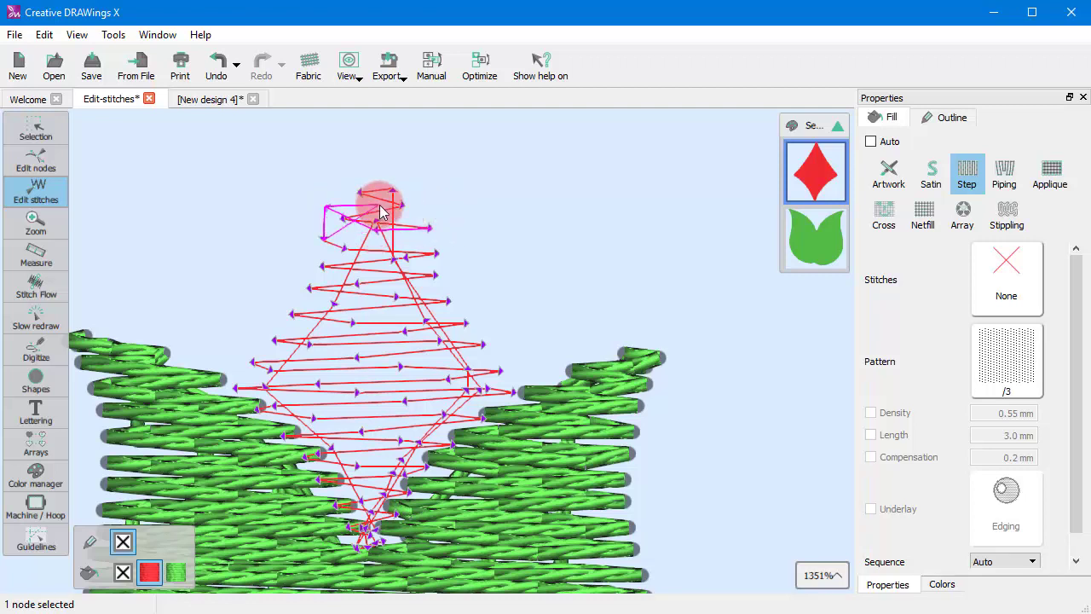
pyautogui.click(431, 204)
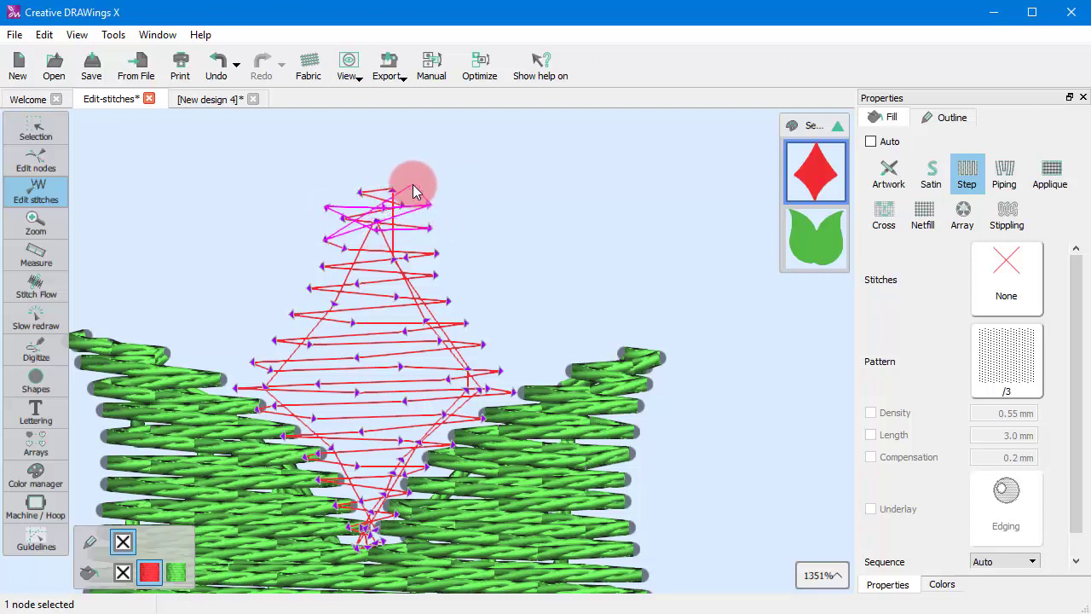
pyautogui.click(413, 184)
pyautogui.click(369, 184)
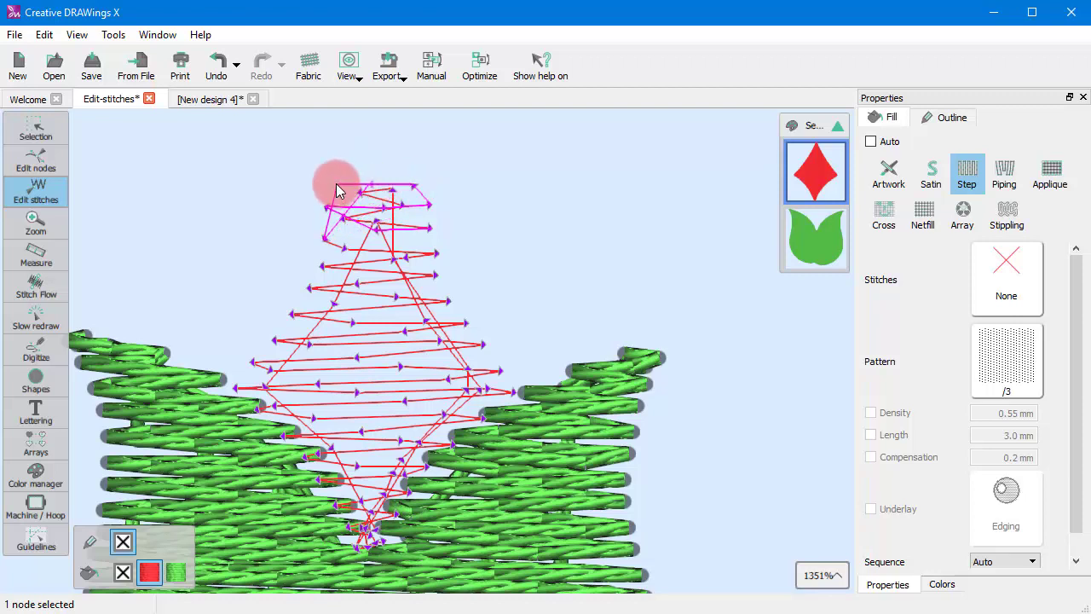
pyautogui.click(330, 181)
pyautogui.click(378, 161)
pyautogui.click(426, 163)
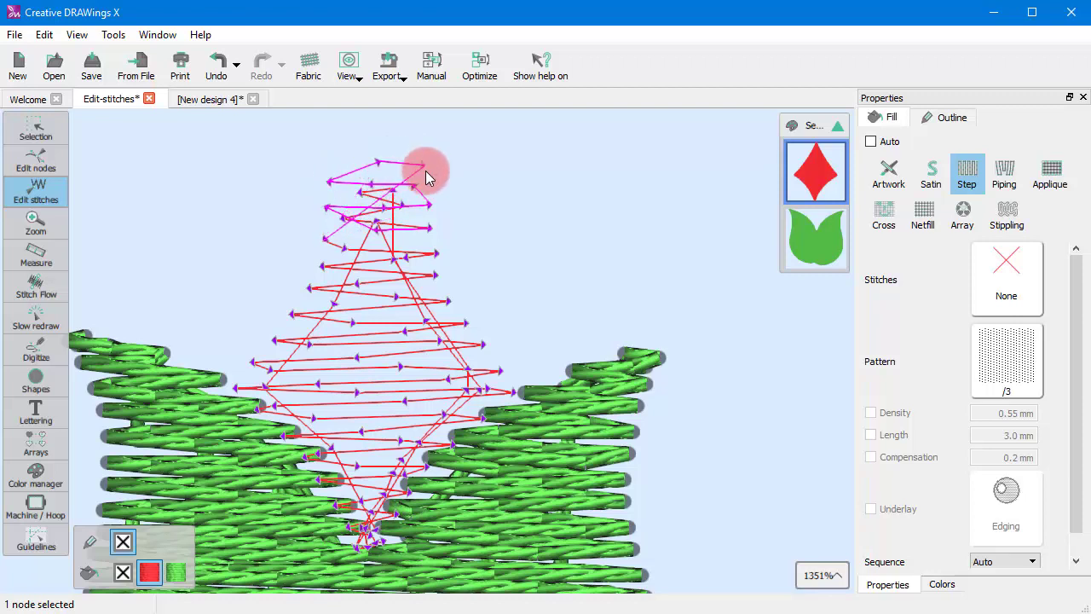
pyautogui.rightClick(434, 177)
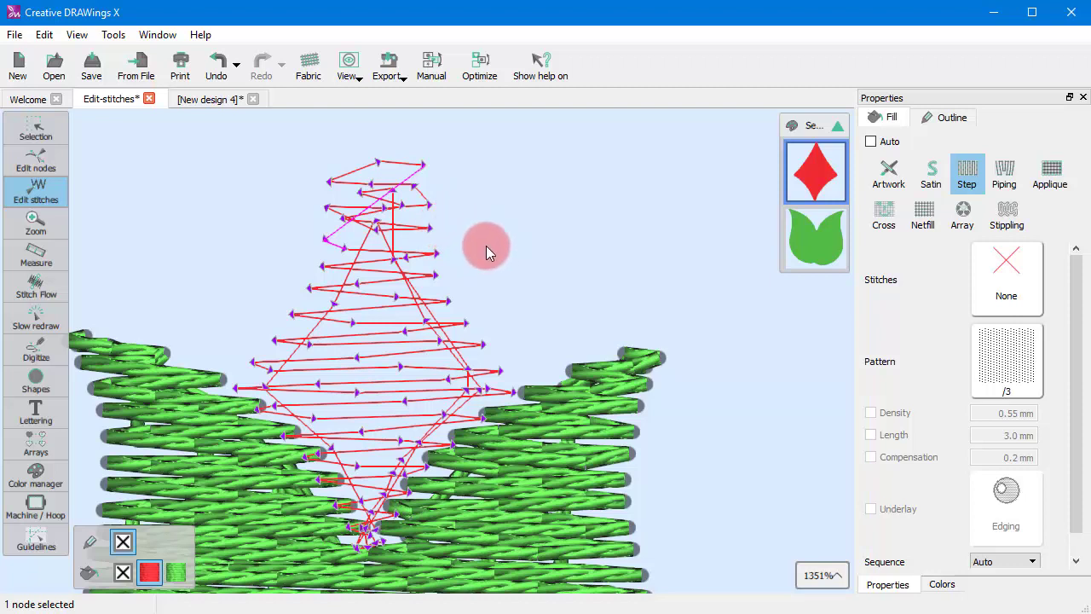
# Step: Use Insert at end to add extra stitches around the diamond's bottom tip
pyautogui.rightClick(380, 161)
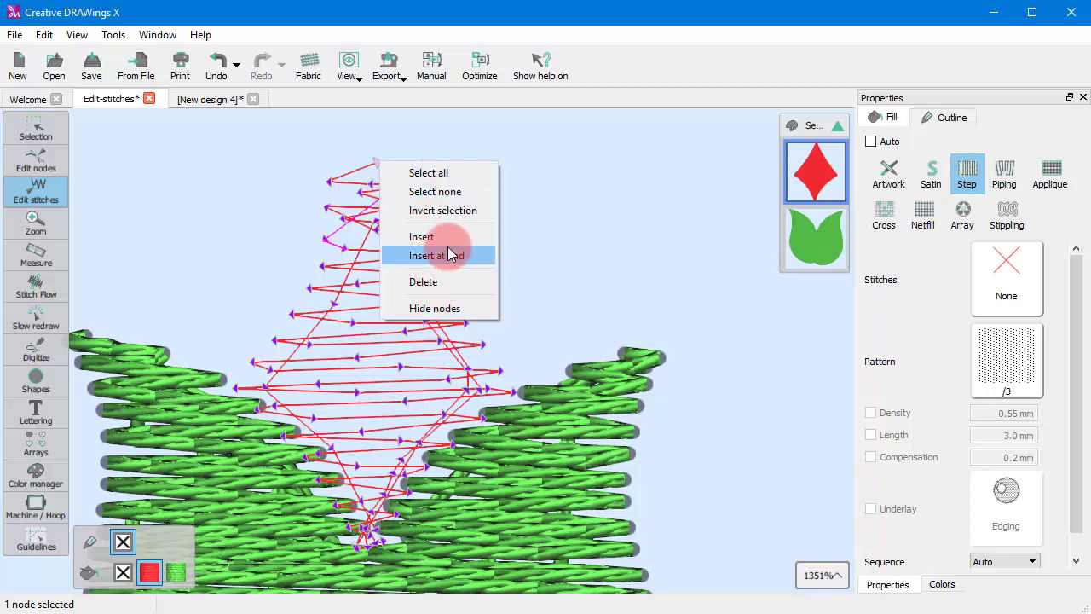
pyautogui.click(446, 253)
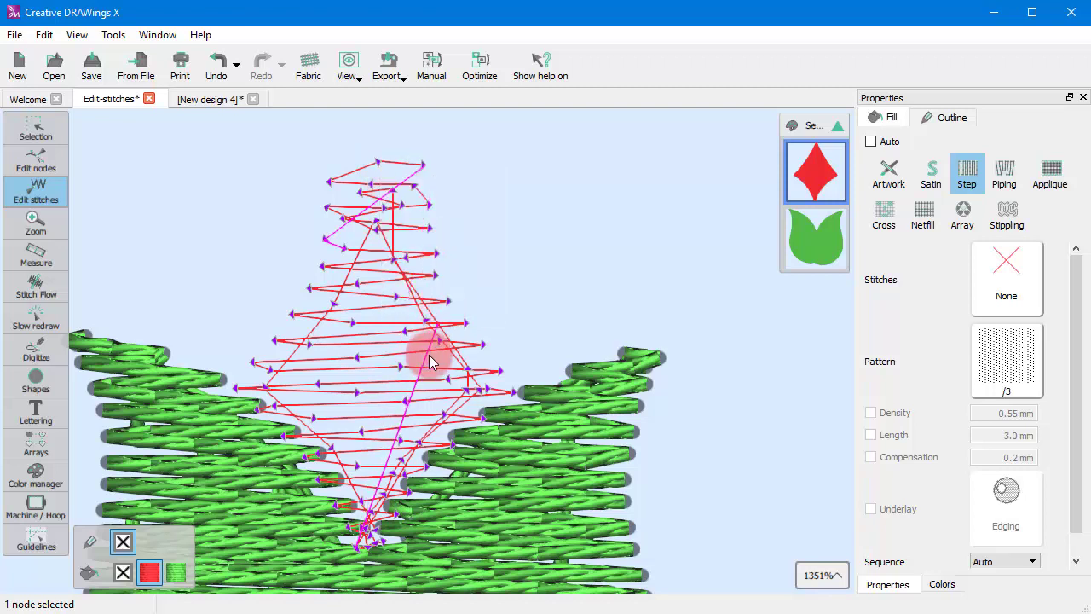
pyautogui.click(359, 565)
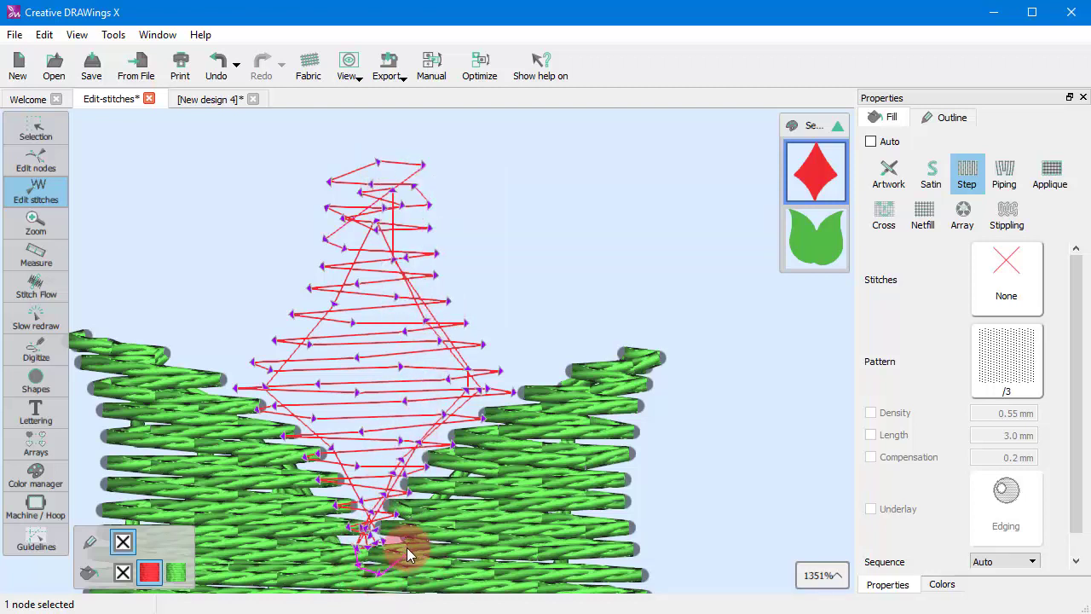
pyautogui.moveTo(406, 547); pyautogui.dragTo(327, 550)
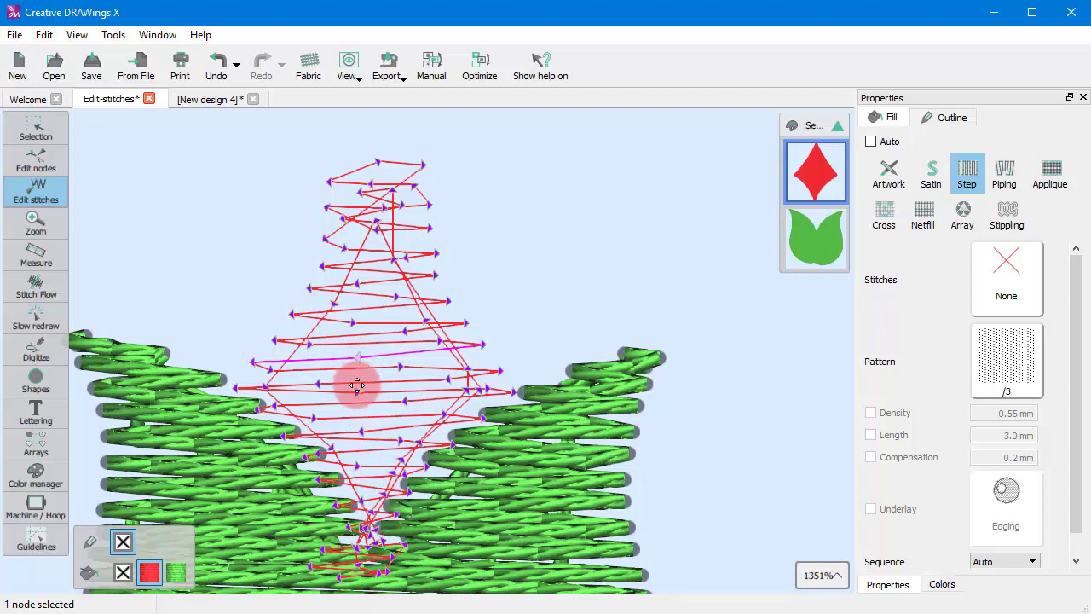
# Step: Select the group of stitch nodes around the diamond's bottom tip and delete them
pyautogui.moveTo(292, 517); pyautogui.dragTo(407, 399)
pyautogui.rightClick(388, 372)
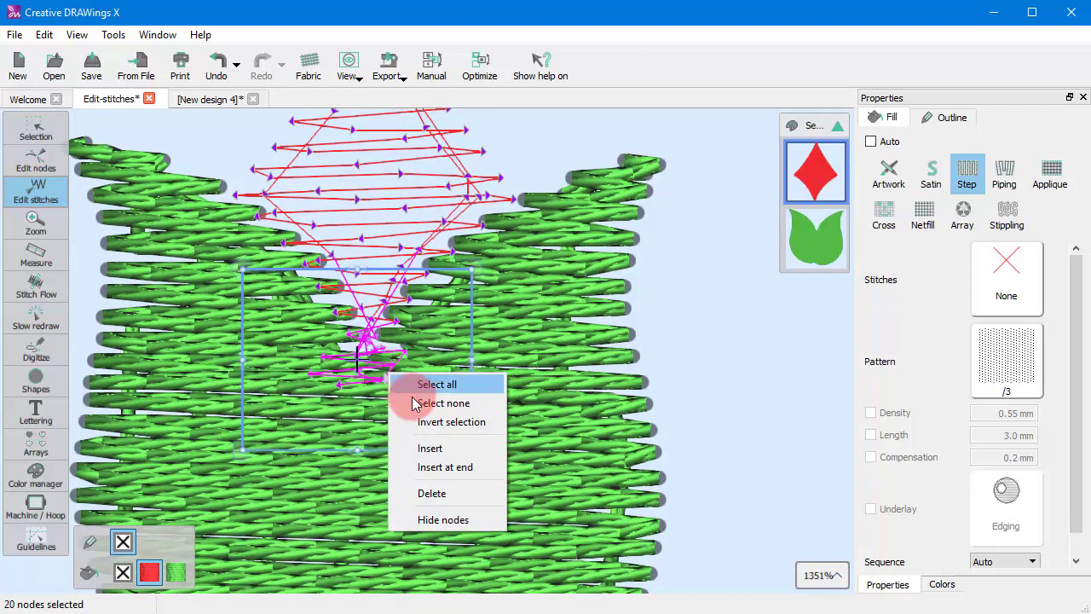
pyautogui.click(438, 493)
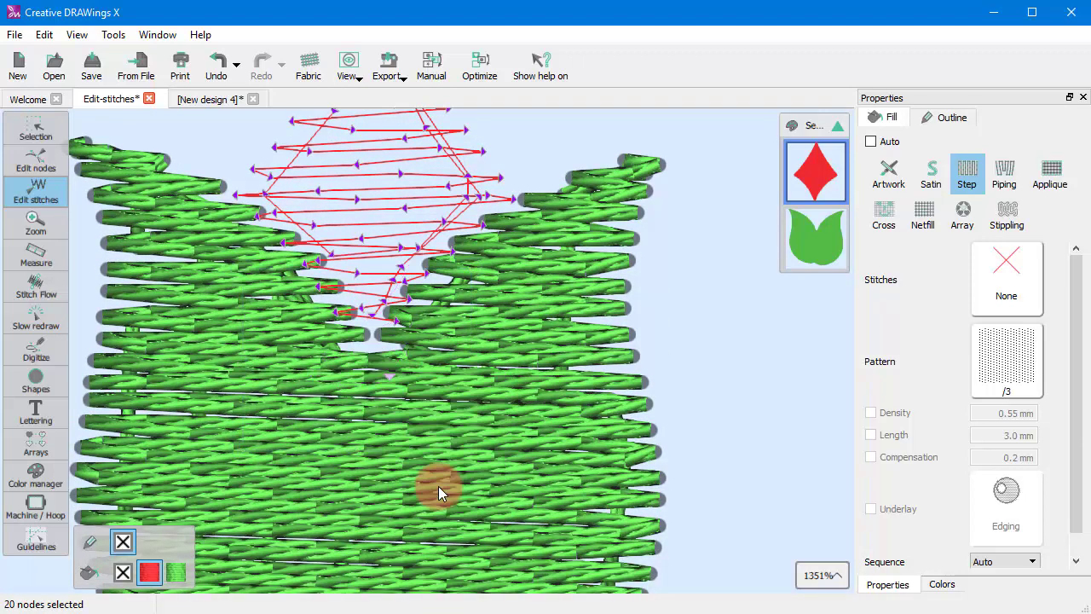
# Step: Hide the diamond's stitch nodes and select single stitch points on its upper-right edge
pyautogui.scroll(-2, 416, 432)
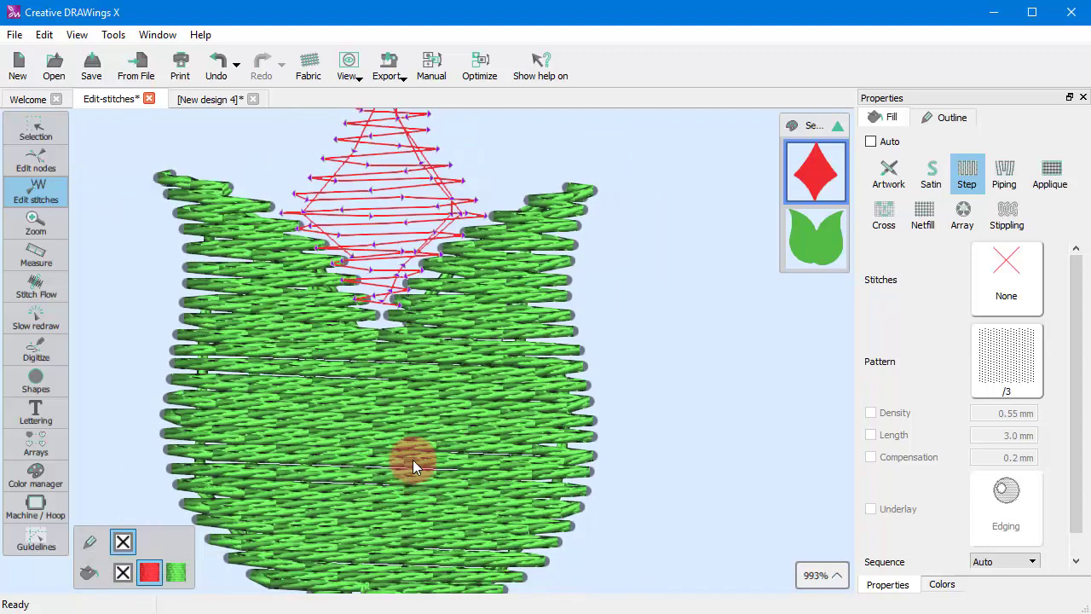
pyautogui.scroll(-3, 412, 460)
pyautogui.scroll(3, 381, 201)
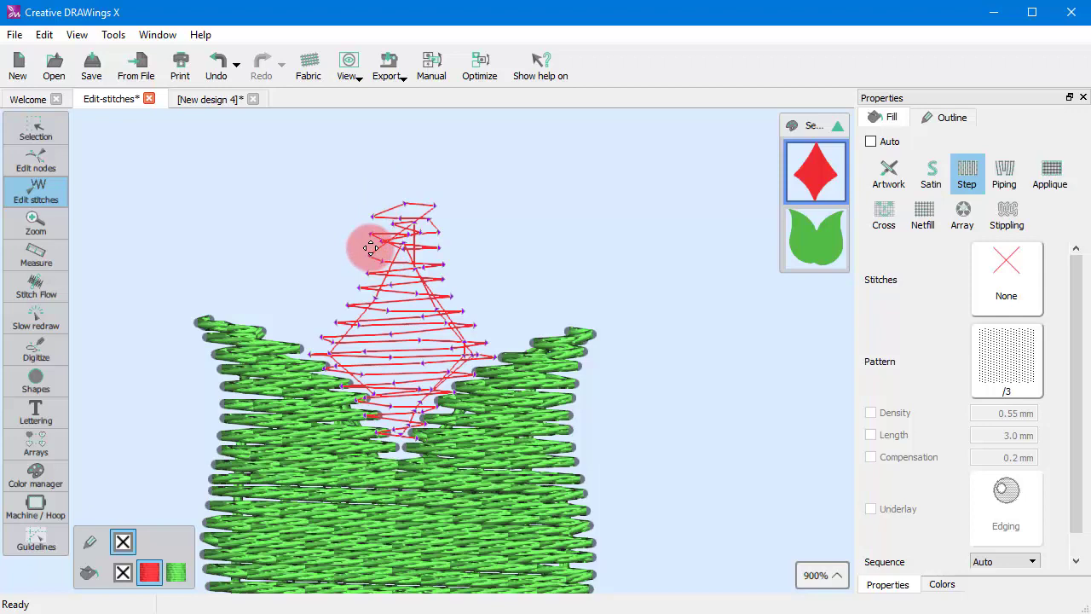
pyautogui.rightClick(444, 263)
pyautogui.click(467, 370)
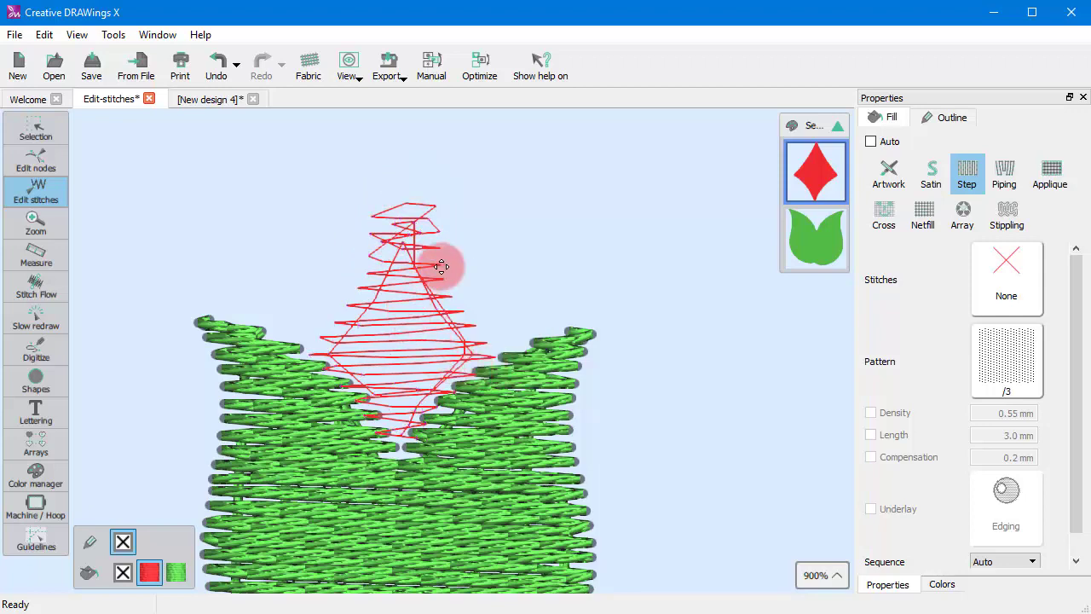
pyautogui.scroll(3, 440, 267)
pyautogui.click(470, 315)
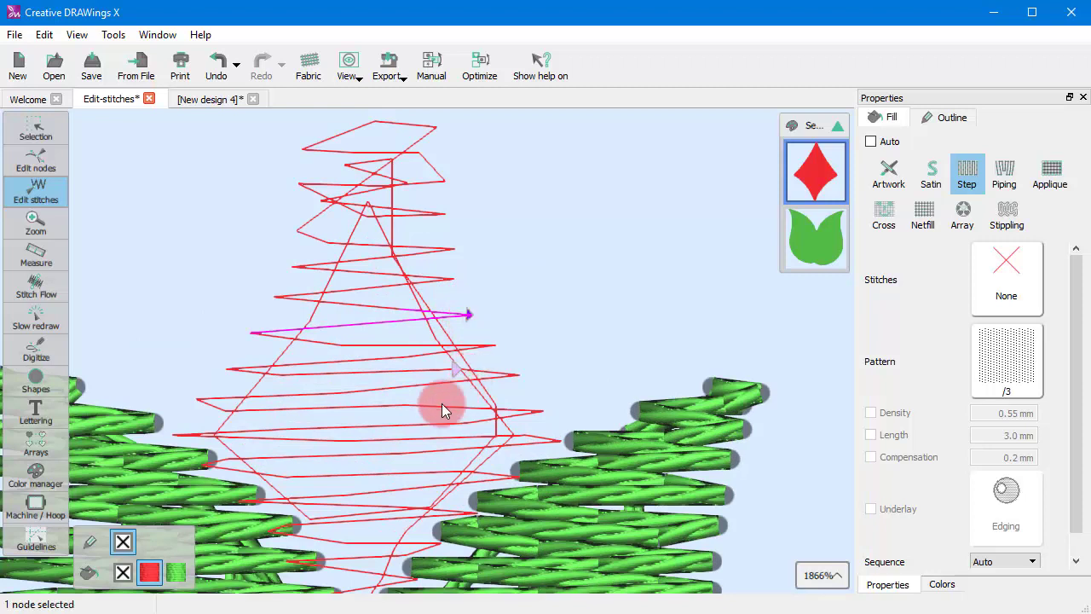
pyautogui.click(449, 280)
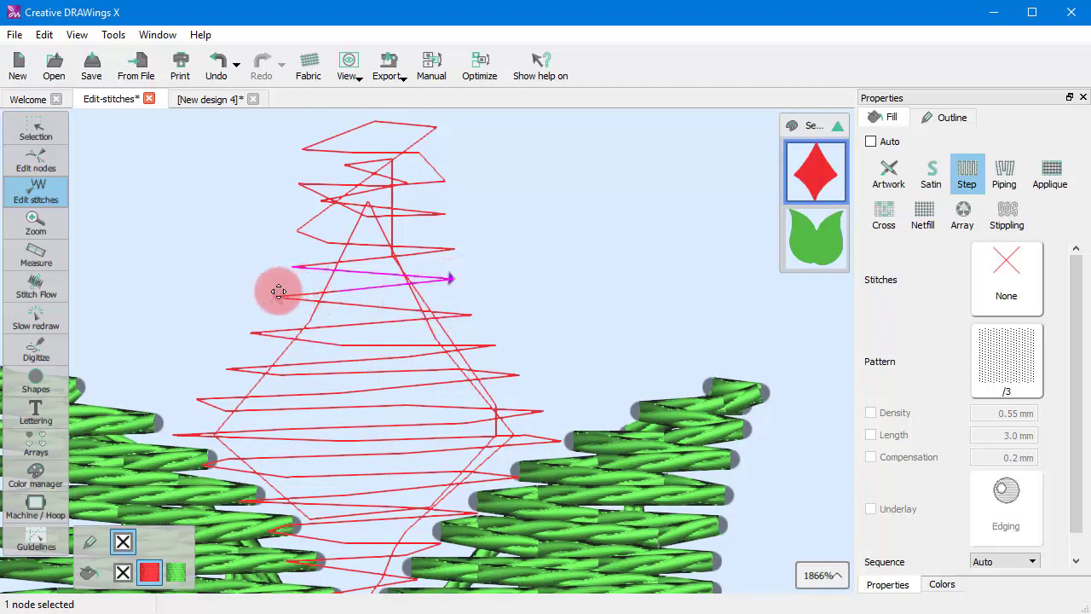
# Step: Show the diamond's stitch nodes again and clear the node selection
pyautogui.rightClick(278, 292)
pyautogui.click(358, 435)
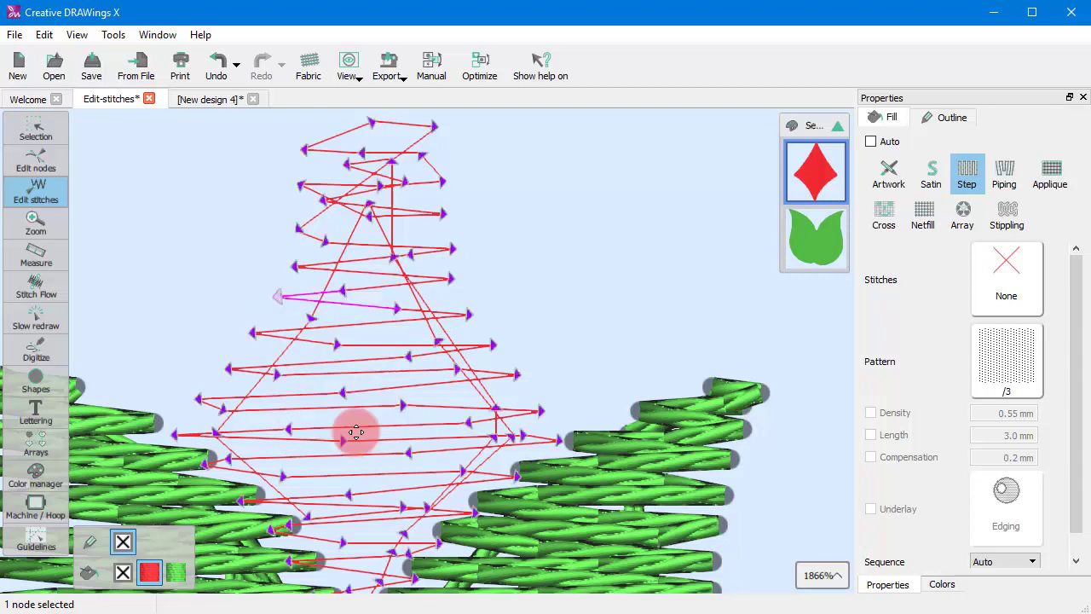
pyautogui.click(200, 266)
# Step: Return to rectangle selection and clear all stitch editing from the red diamond
pyautogui.click(24, 127)
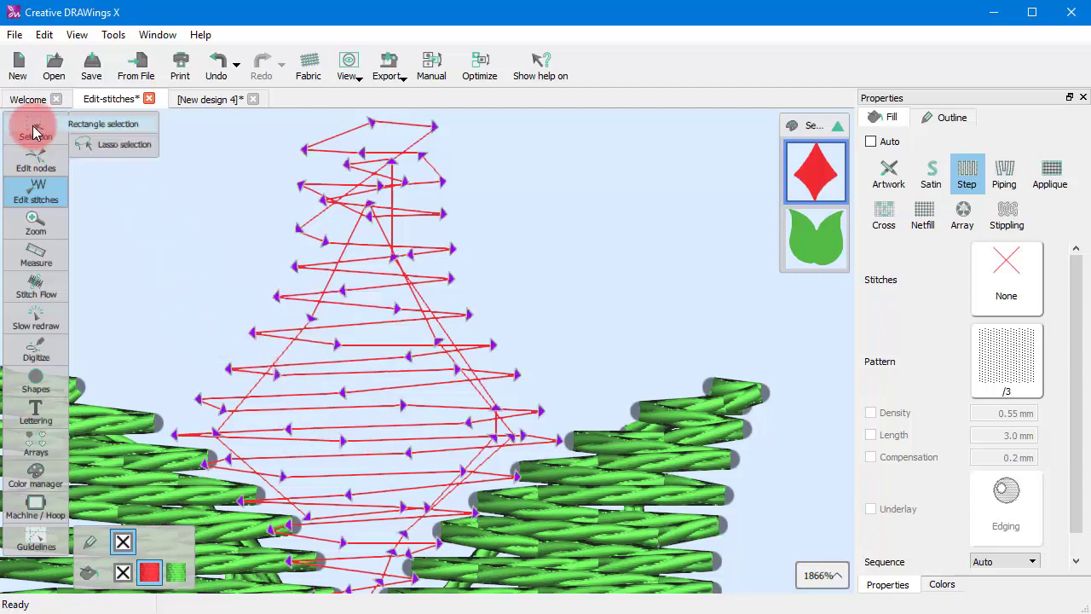
pyautogui.click(19, 129)
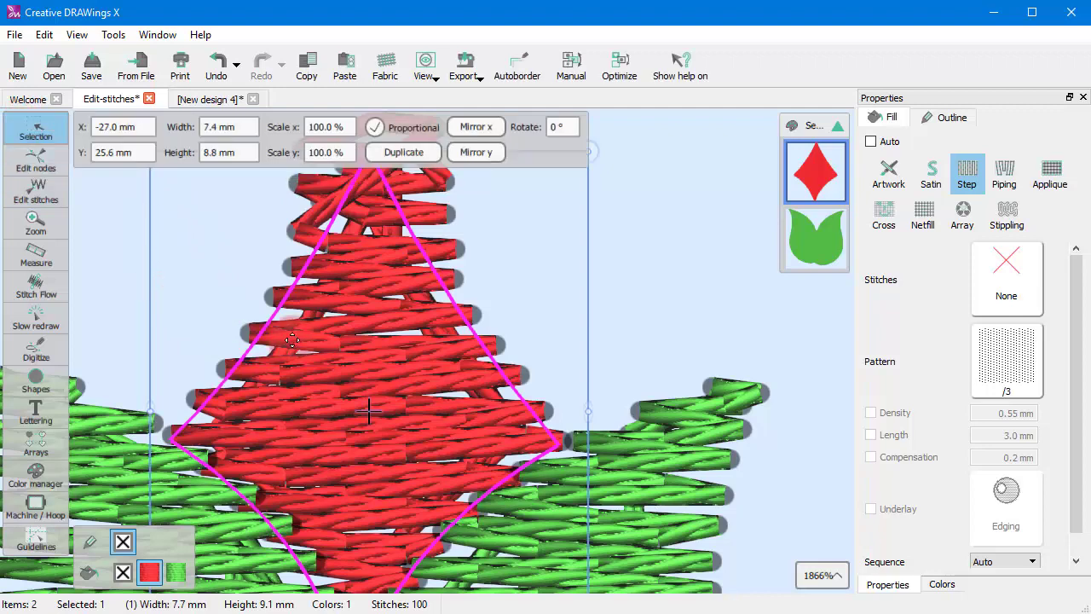
pyautogui.scroll(-1, 335, 403)
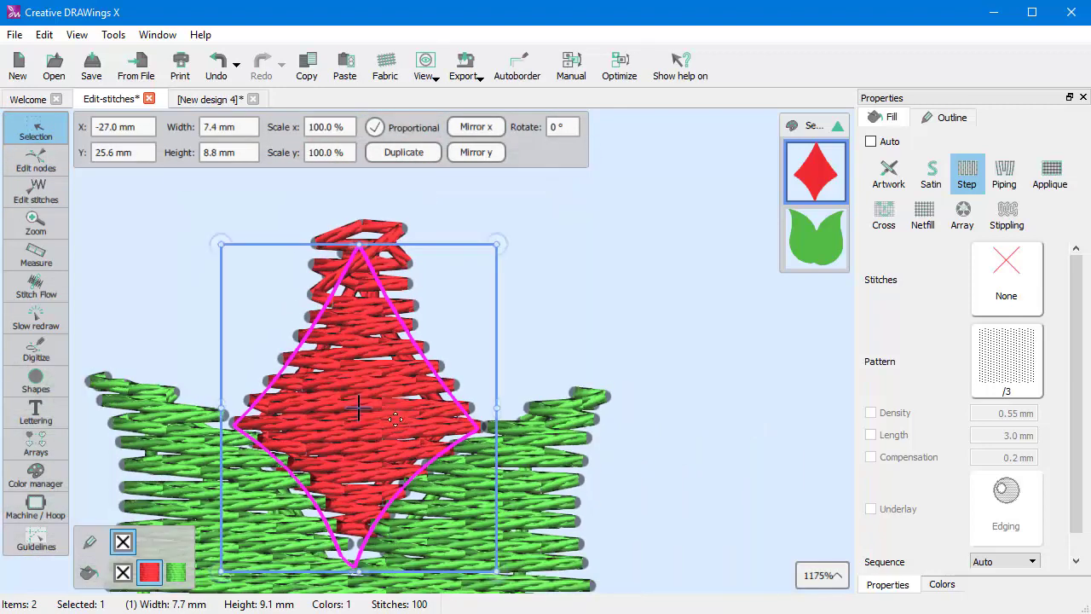
pyautogui.rightClick(375, 394)
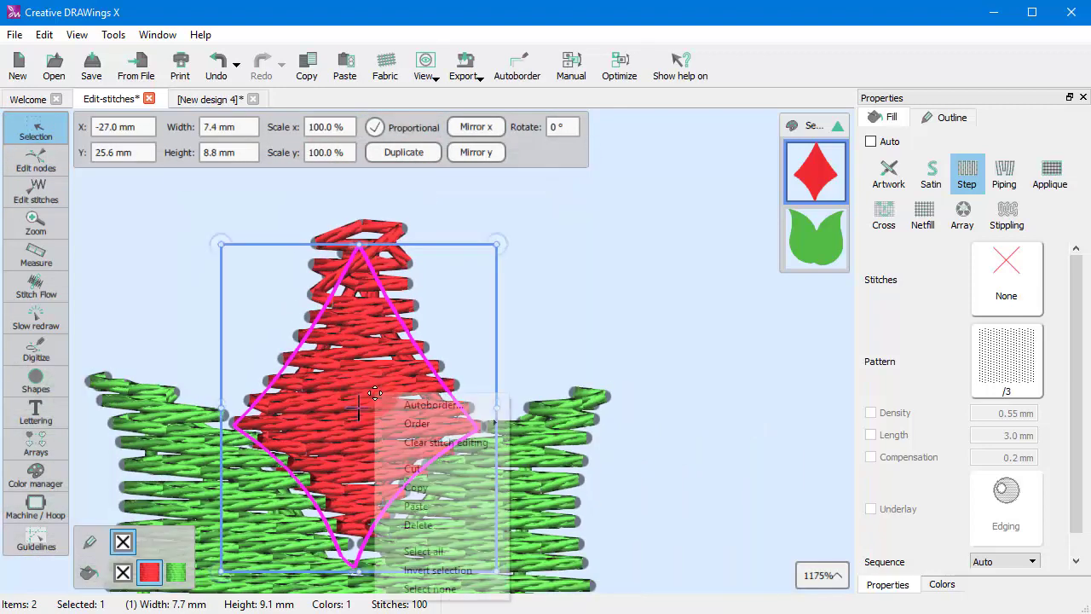
pyautogui.click(437, 444)
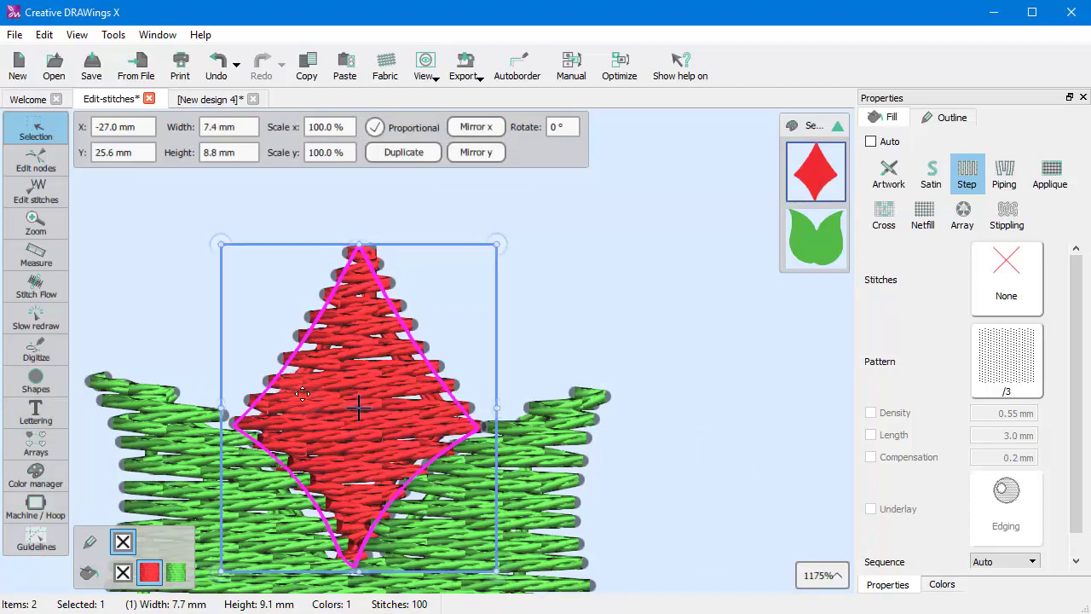
# Step: Edit the diamond's stitches again, moving the left node of the topmost stitch outward to the left
pyautogui.click(190, 258)
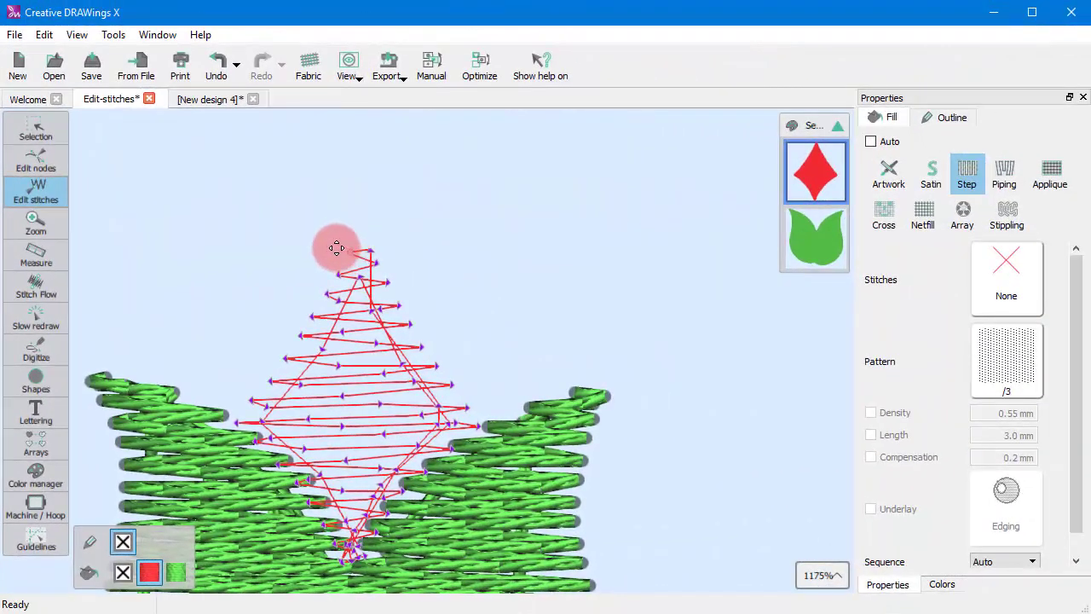
pyautogui.click(335, 246)
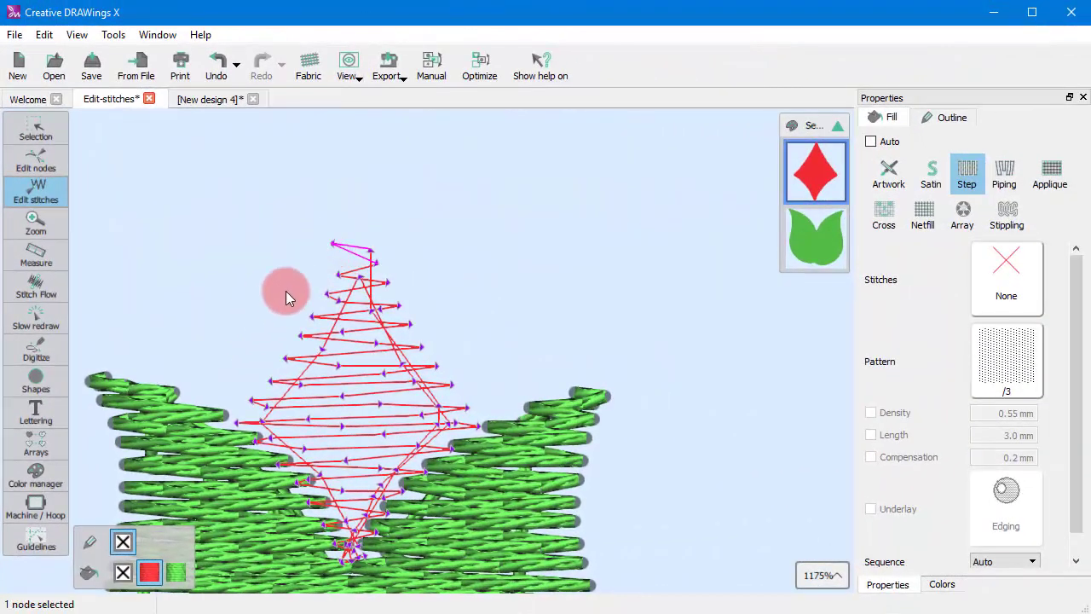
# Step: Select the whole diamond object, move it up to Y 26.7 mm and enlarge it proportionally to about 8.3 × 9.8 mm
pyautogui.click(40, 130)
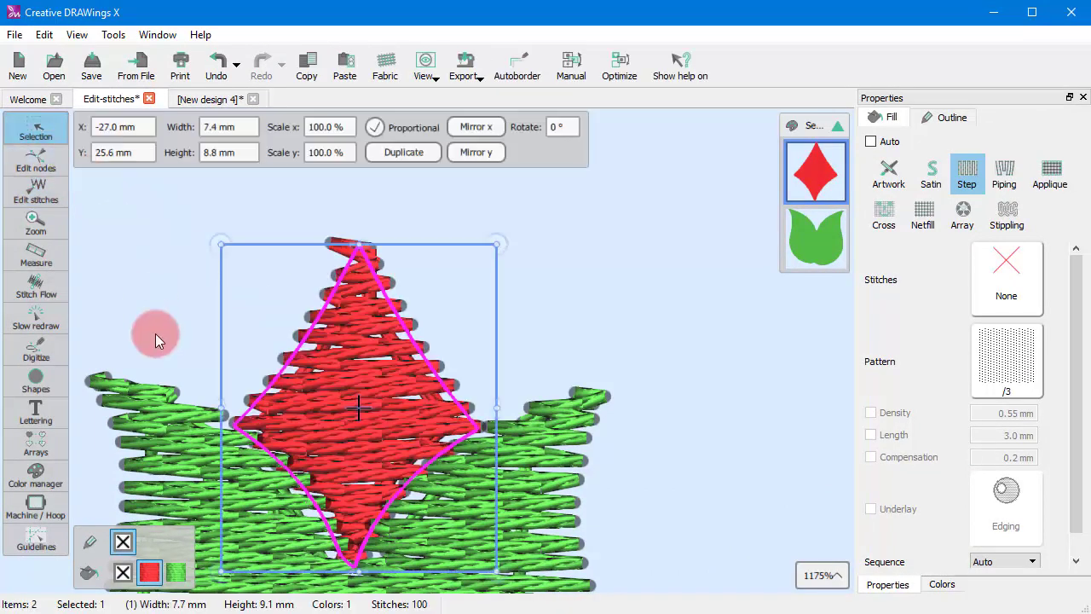
pyautogui.moveTo(338, 407); pyautogui.dragTo(337, 365)
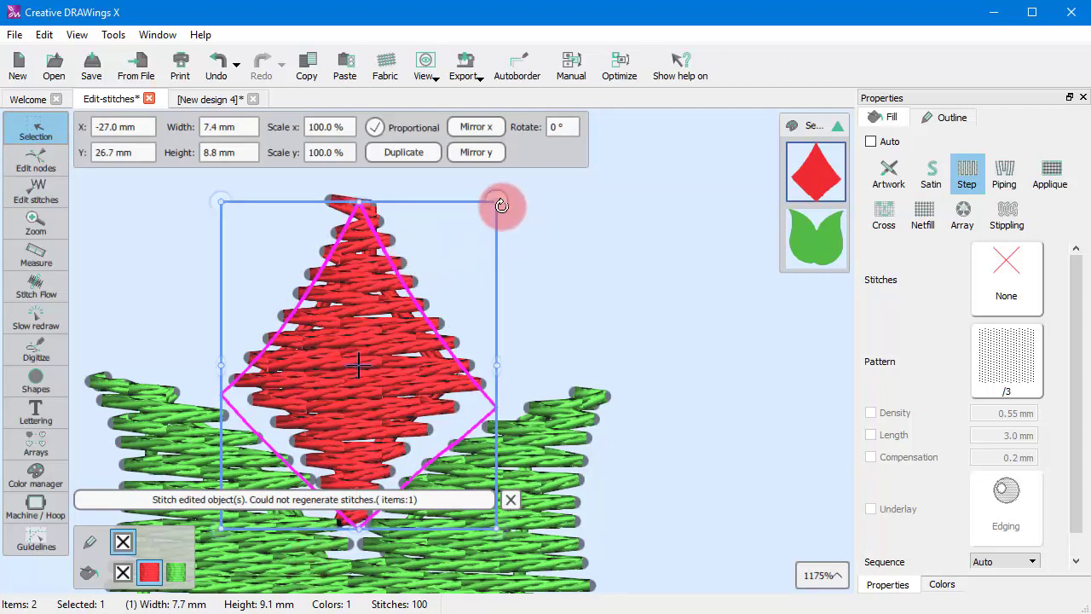
pyautogui.moveTo(493, 205); pyautogui.dragTo(533, 184)
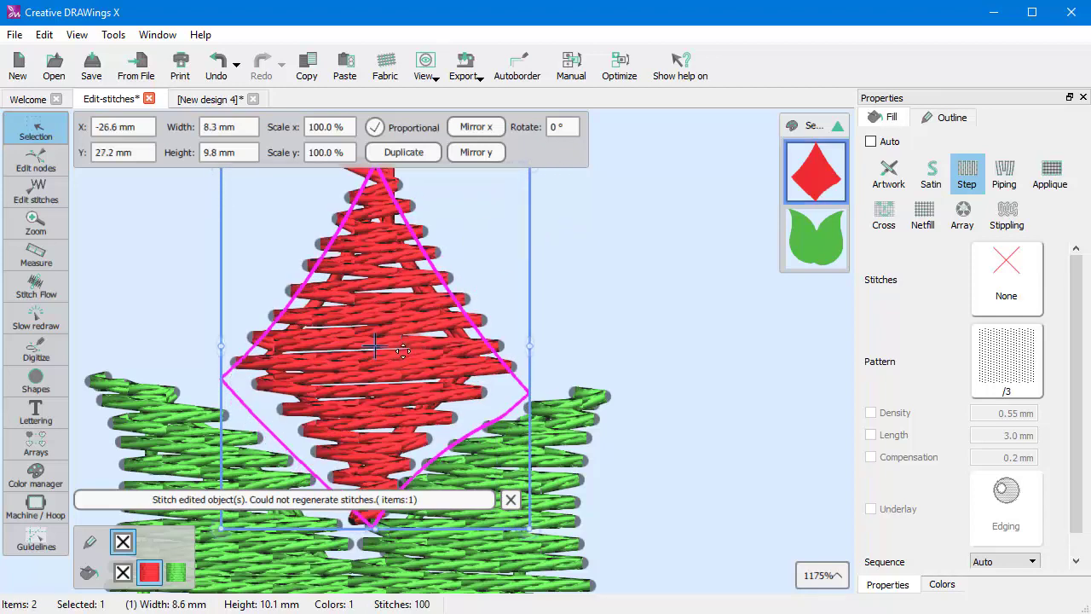
# Step: Move the stitch-edited red diamond to about X -27.0, Y 26.8 mm and enlarge it proportionally to about 8.5 × 10.1 mm
pyautogui.moveTo(401, 375); pyautogui.dragTo(385, 369)
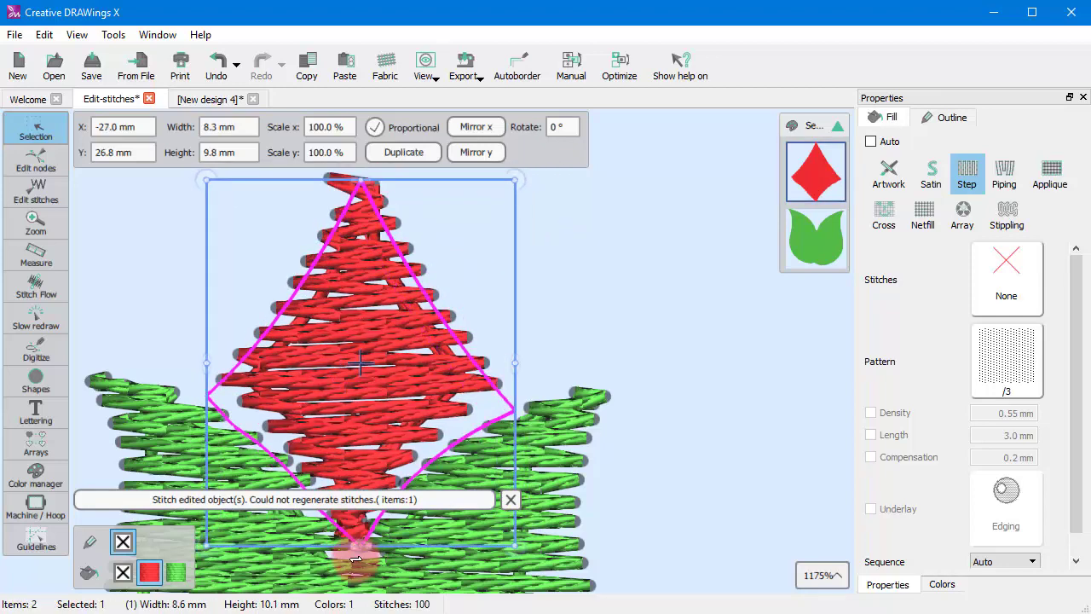
pyautogui.scroll(-1, 294, 578)
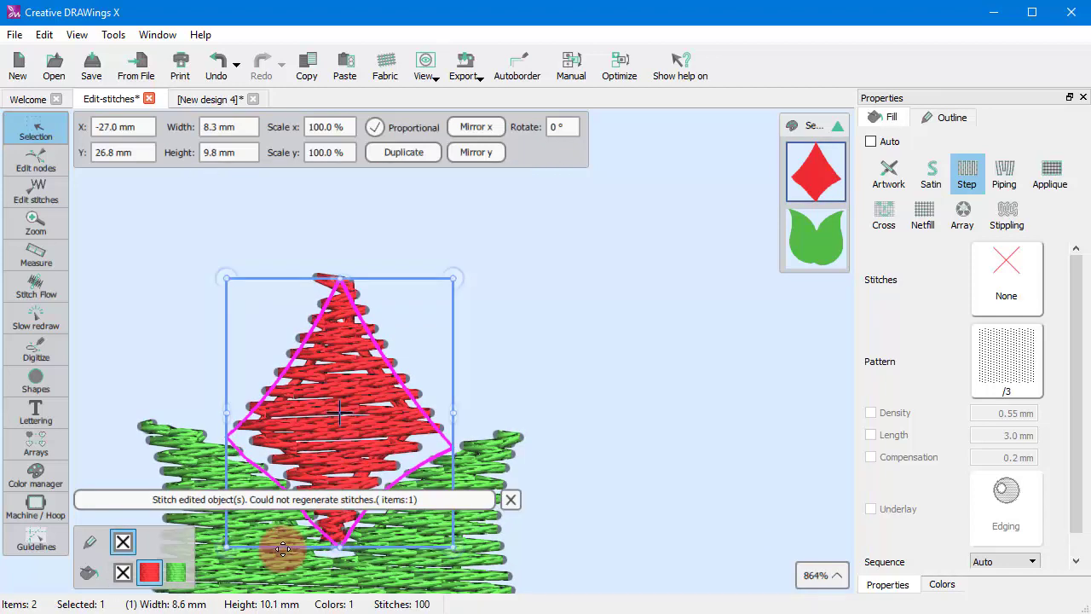
pyautogui.click(512, 500)
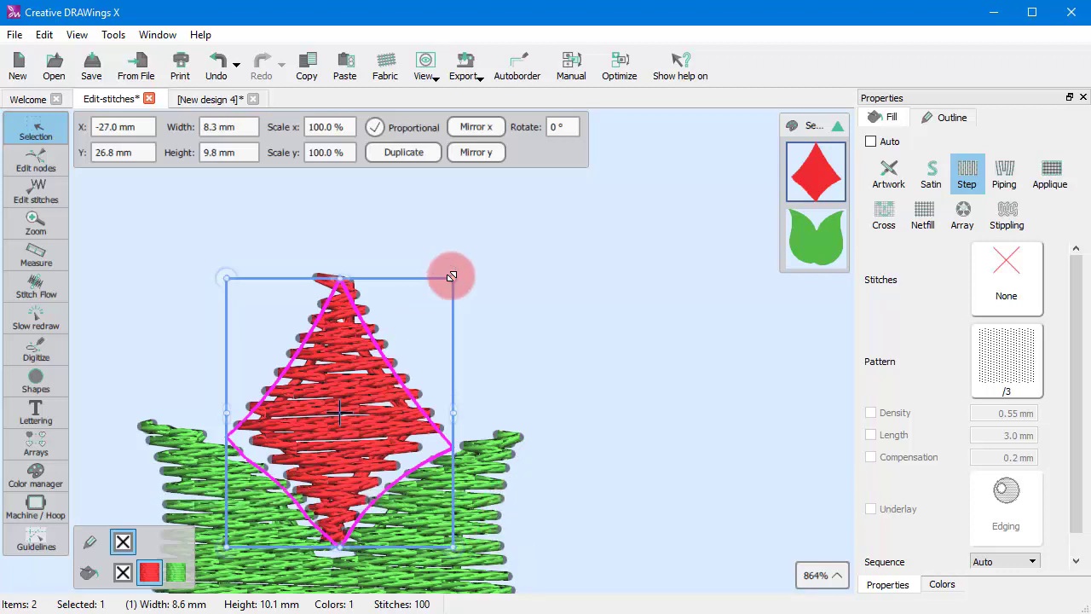
pyautogui.moveTo(451, 276); pyautogui.dragTo(462, 269)
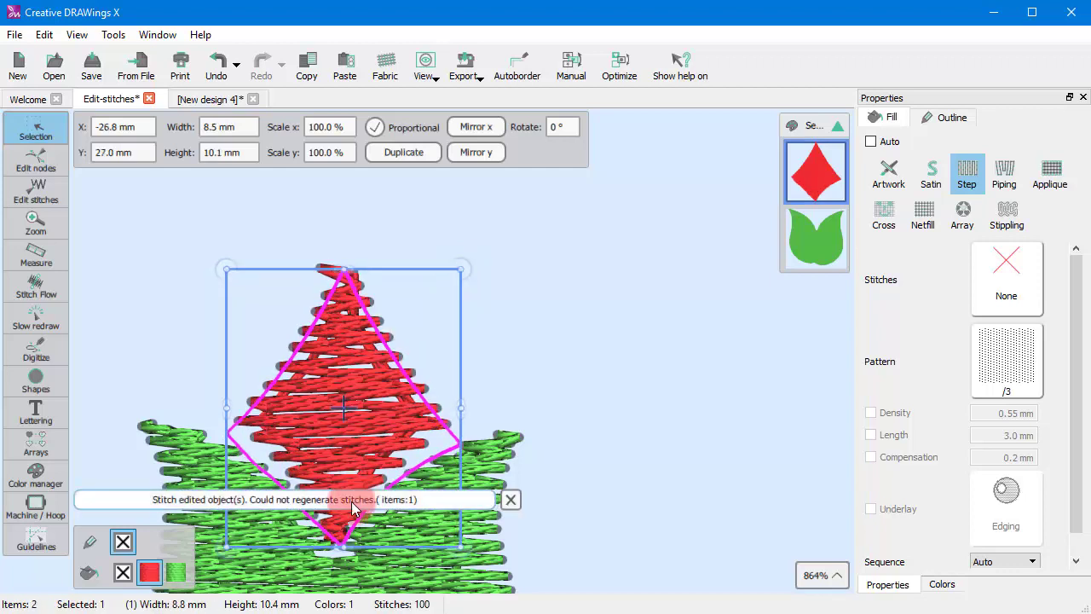
# Step: Erase the diamond's stitch editing and recalculate its stitches for the resized shape
pyautogui.click(277, 502)
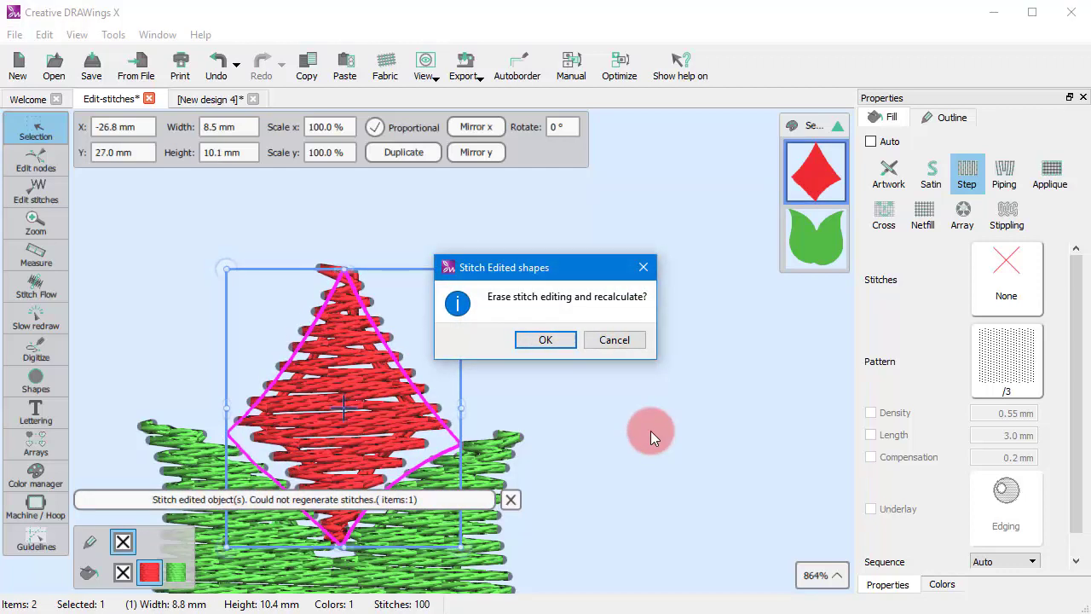
pyautogui.click(547, 340)
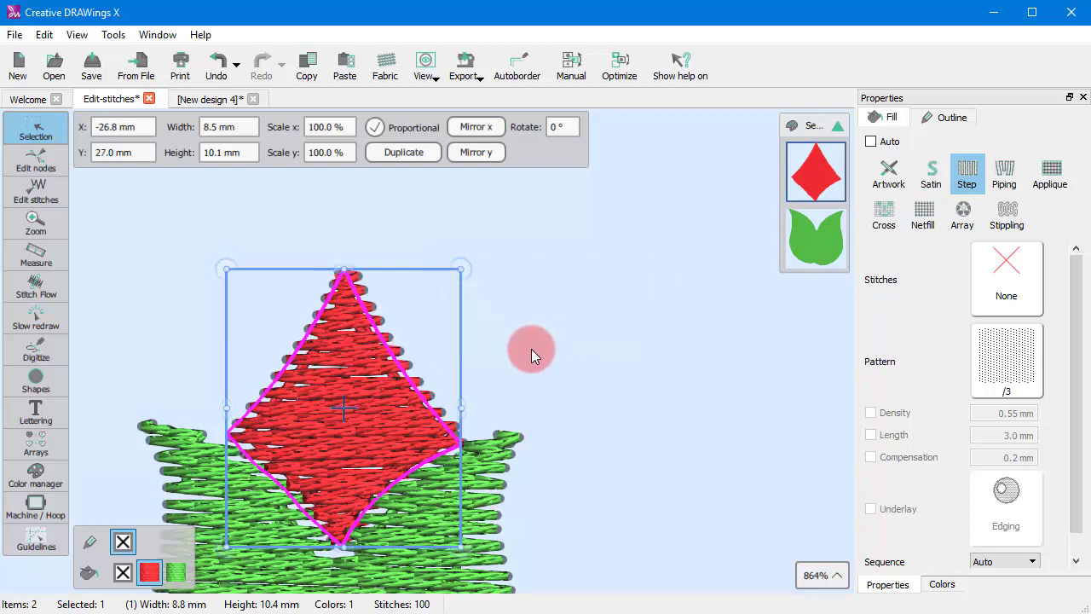
pyautogui.scroll(-1, 376, 386)
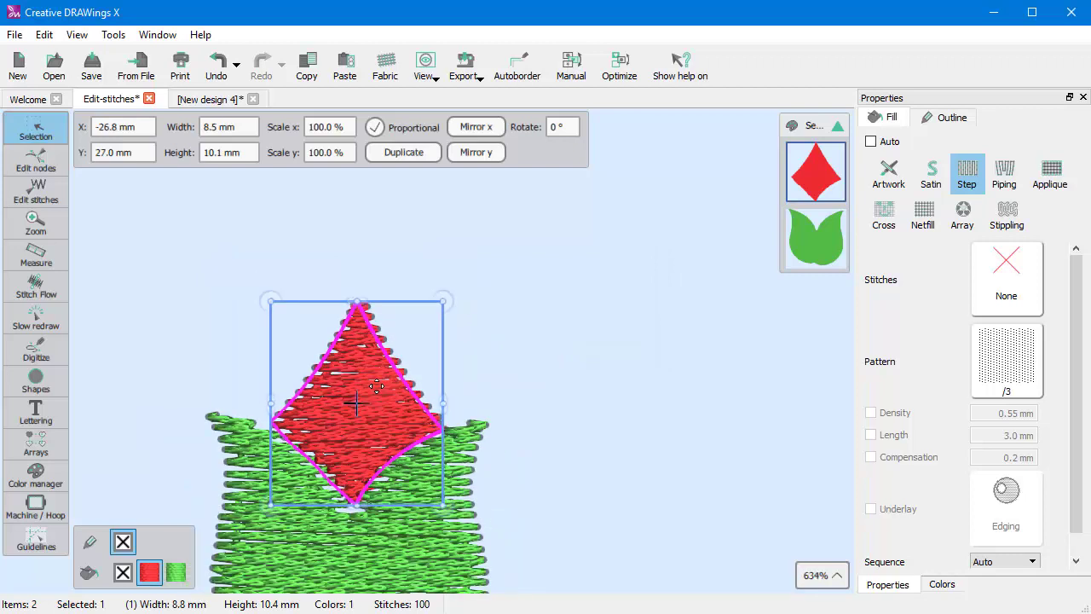
# Step: Reselect the red diamond and switch the design's sequencing from Manual to Auto
pyautogui.click(572, 358)
pyautogui.click(389, 390)
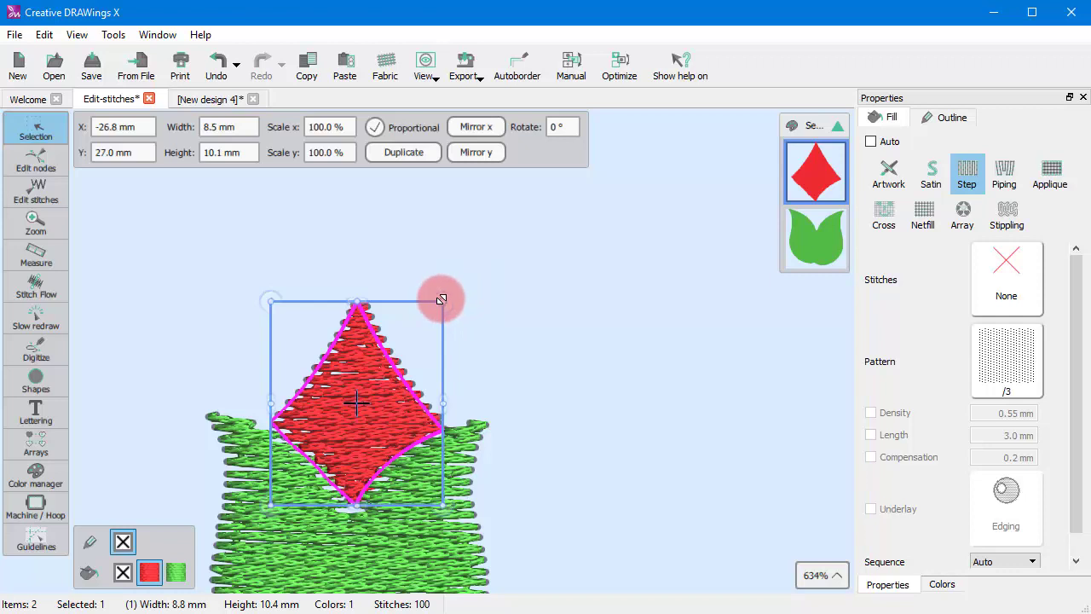
pyautogui.click(563, 66)
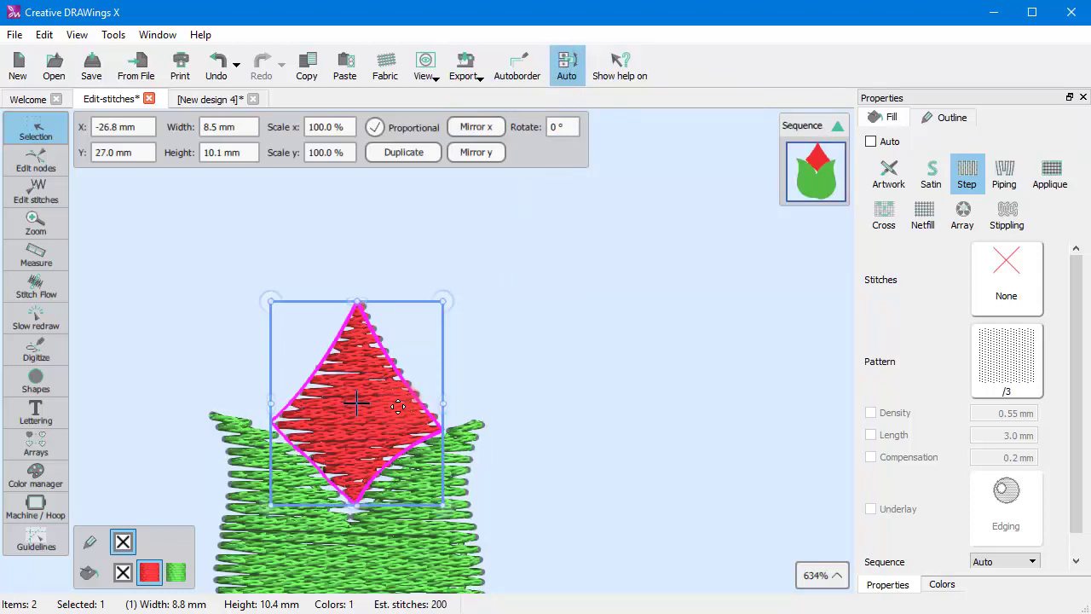
# Step: Move the red diamond down and slightly left to about X -27.2, Y 26.3 mm, keeping it selected
pyautogui.moveTo(398, 406)
pyautogui.mouseDown()
pyautogui.moveTo(433, 361)
pyautogui.moveTo(397, 372)
pyautogui.moveTo(391, 420)
pyautogui.mouseUp()
pyautogui.click(552, 355)
pyautogui.click(399, 414)
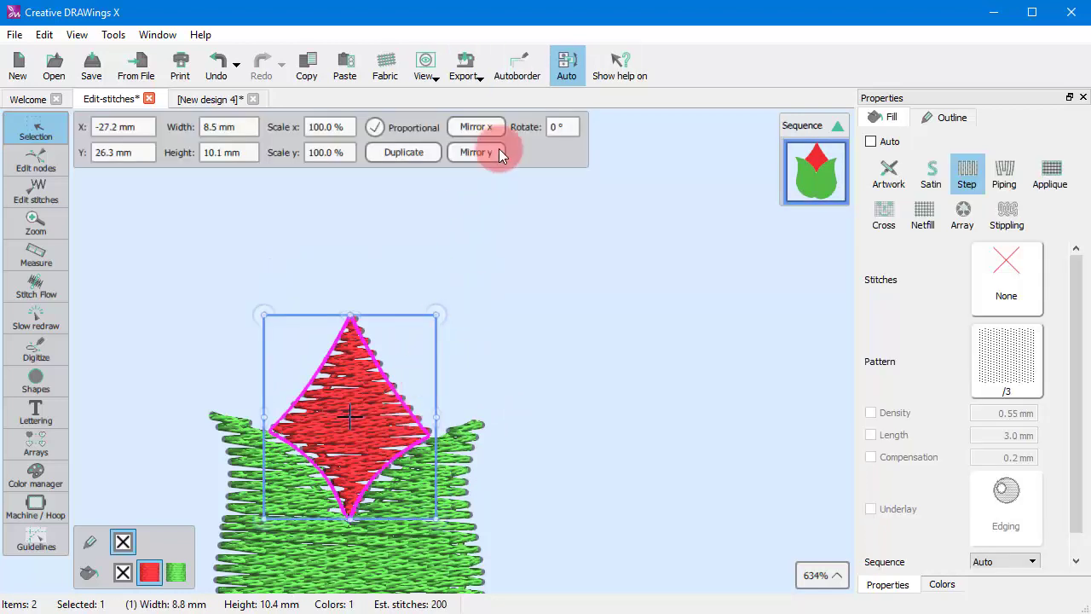